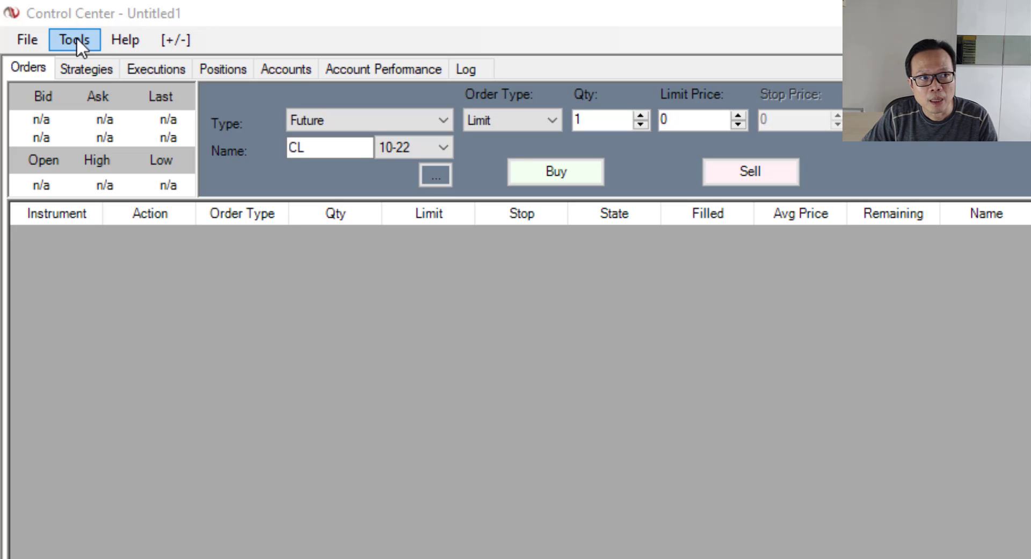
Create a new NinjaScript strategy and name it SMACrossOver in the wizard's general settings.
click(77, 37)
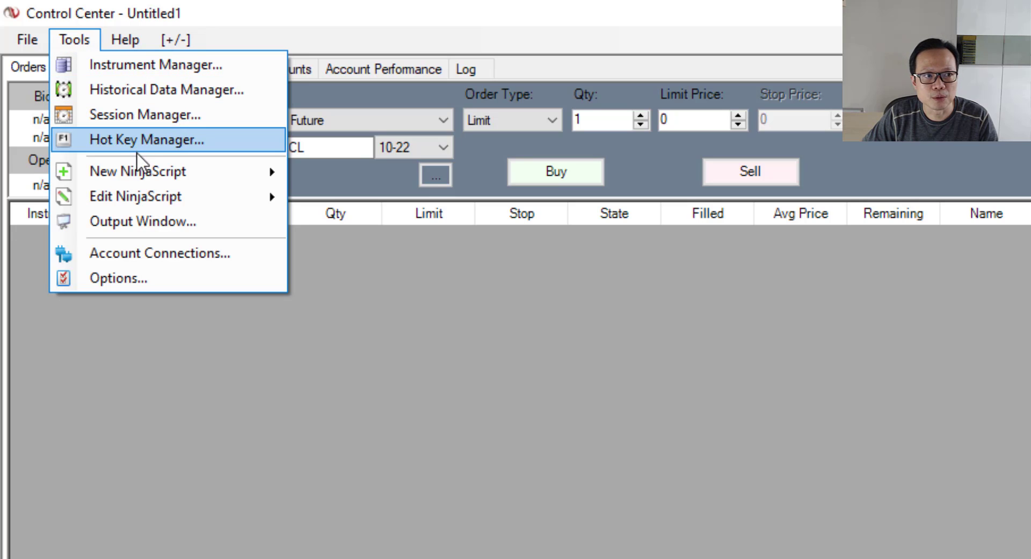
mouse_move(132, 170)
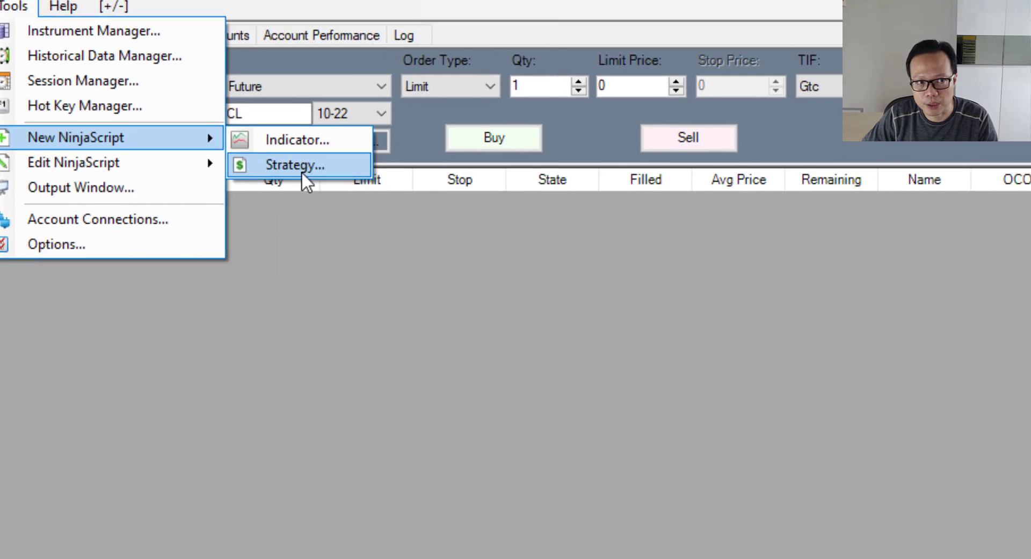
click(359, 200)
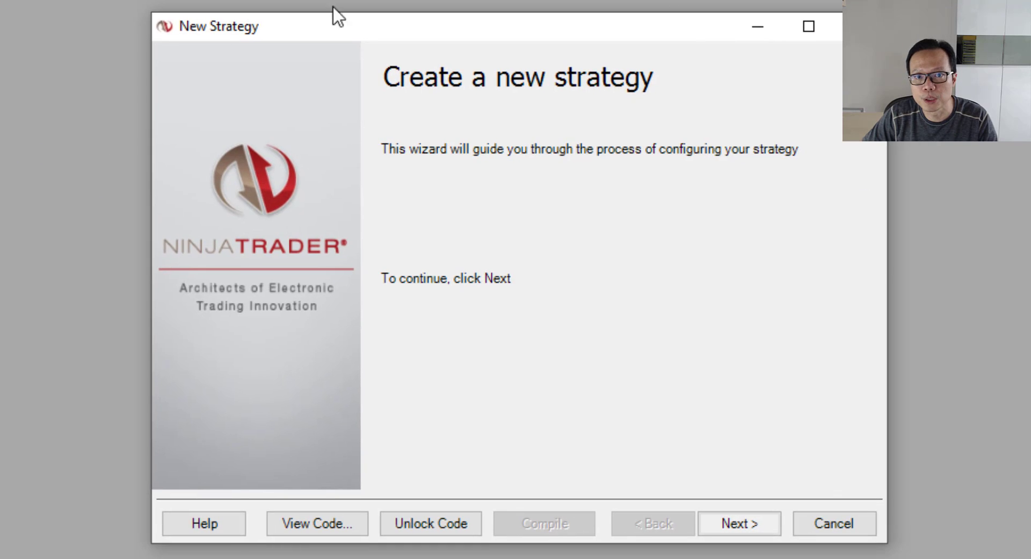
click(750, 524)
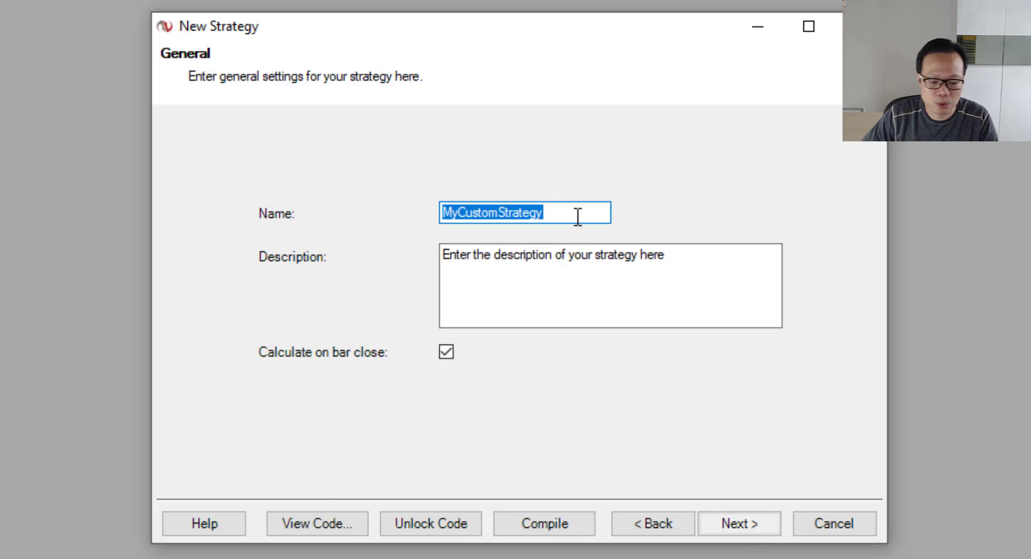
text(SMA)
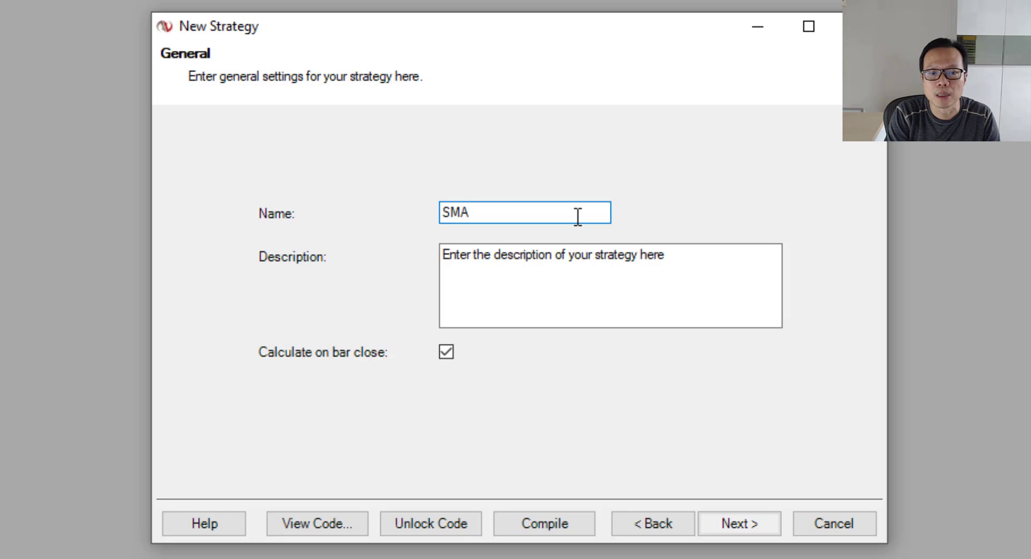
text(CrossOver)
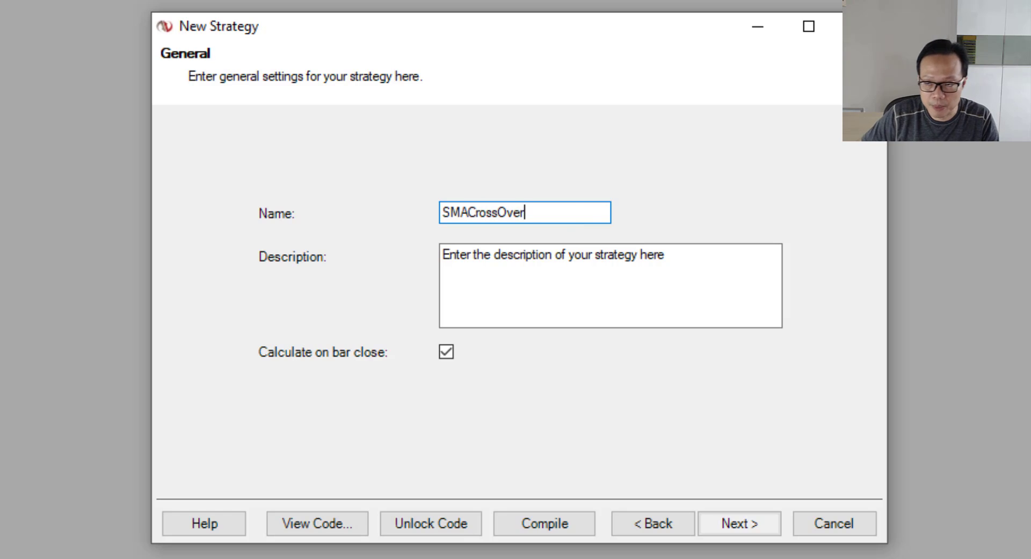
Replace the strategy description with "A simple moving average cross over strategy" and continue to the user defined inputs.
click(557, 277)
triple_click(565, 261)
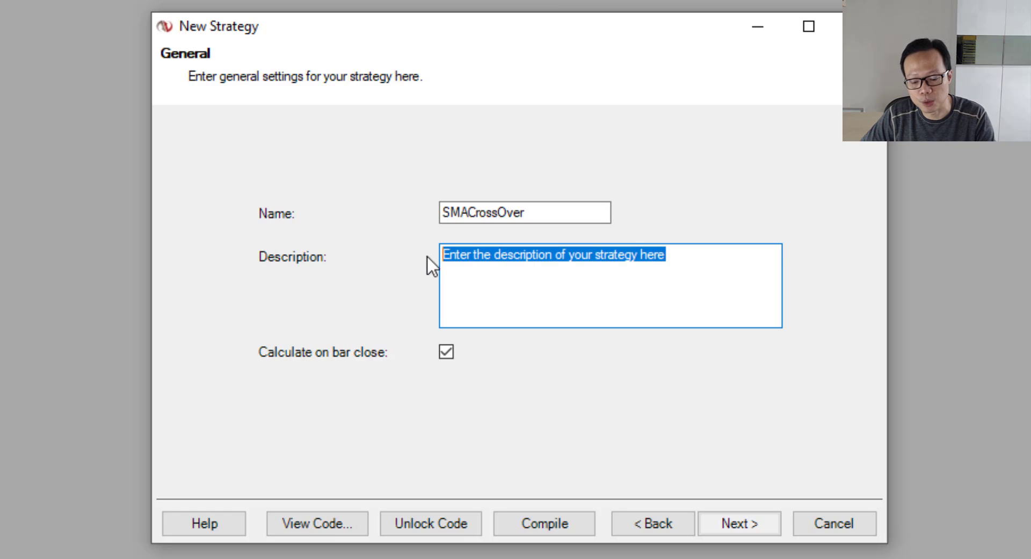
key(BackSpace)
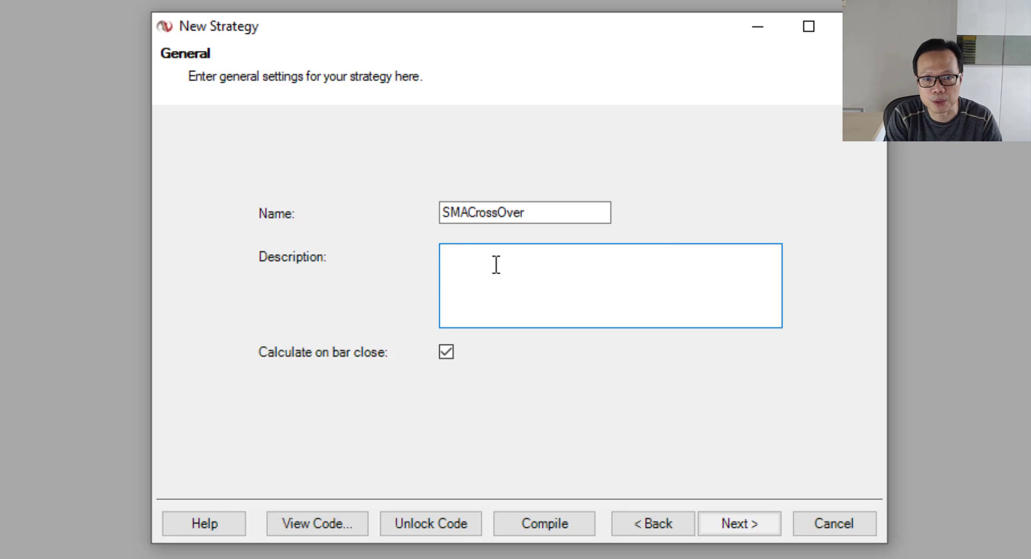
text(A simpl)
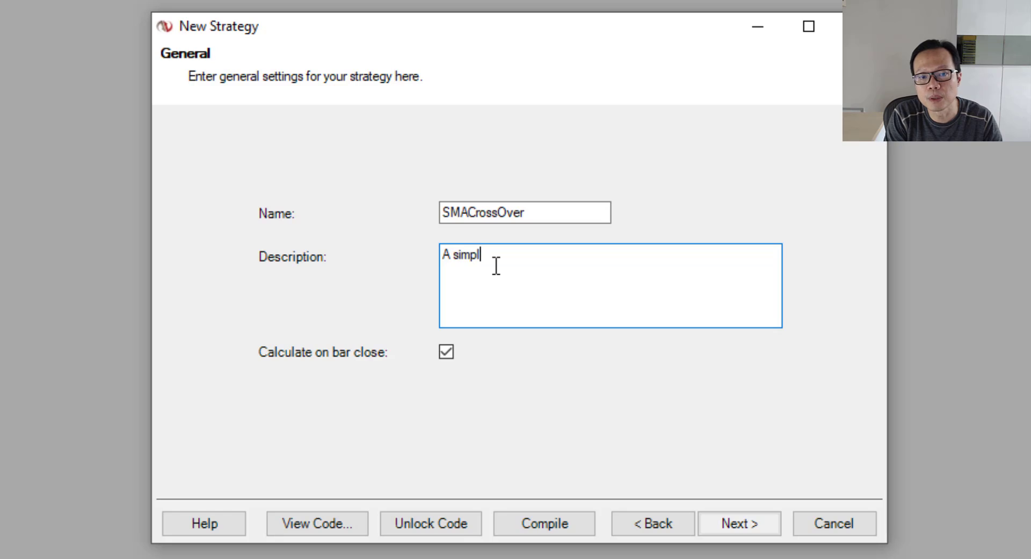
text(e moving average corss)
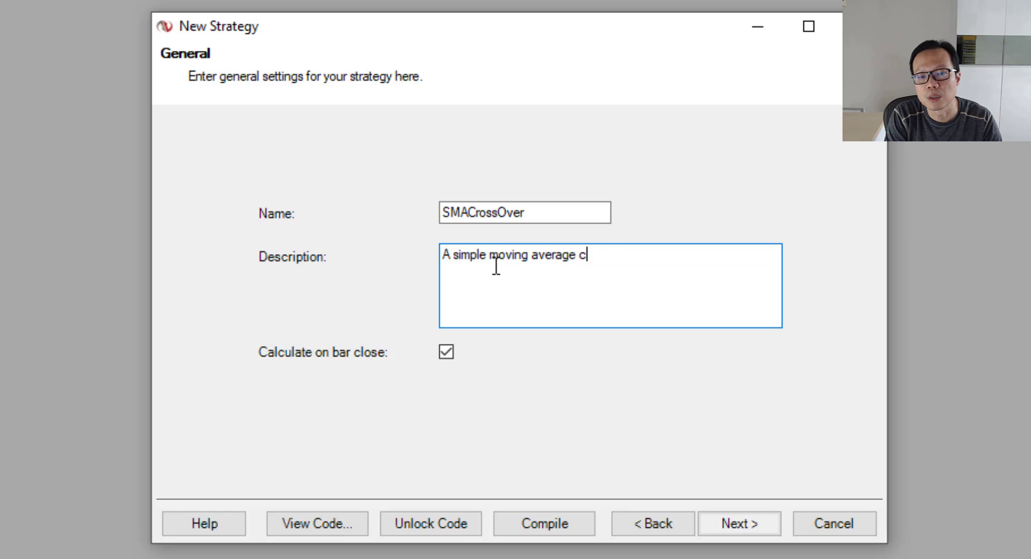
key(BackSpace)
key(BackSpace)
key(BackSpace)
key(BackSpace)
text(ross )
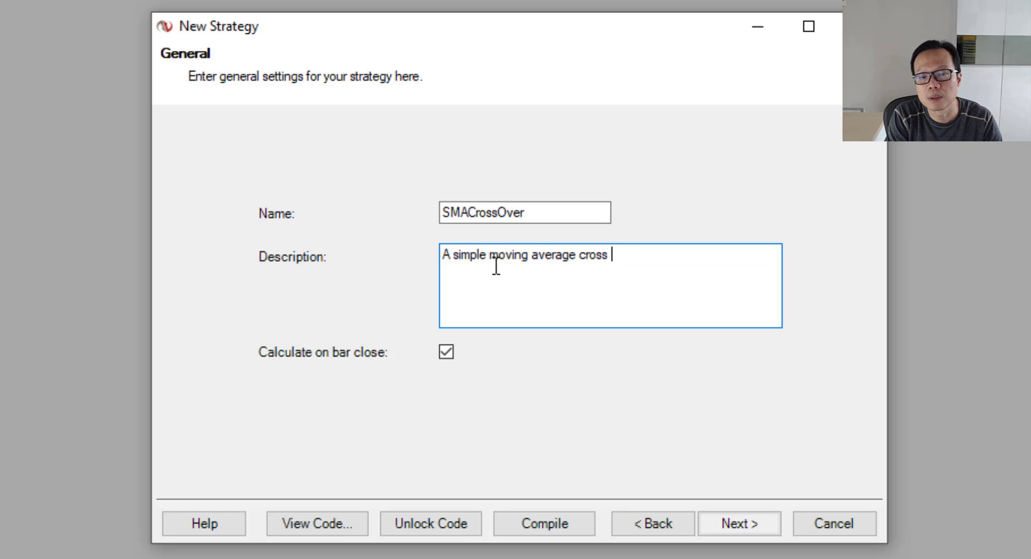
text(over strategy)
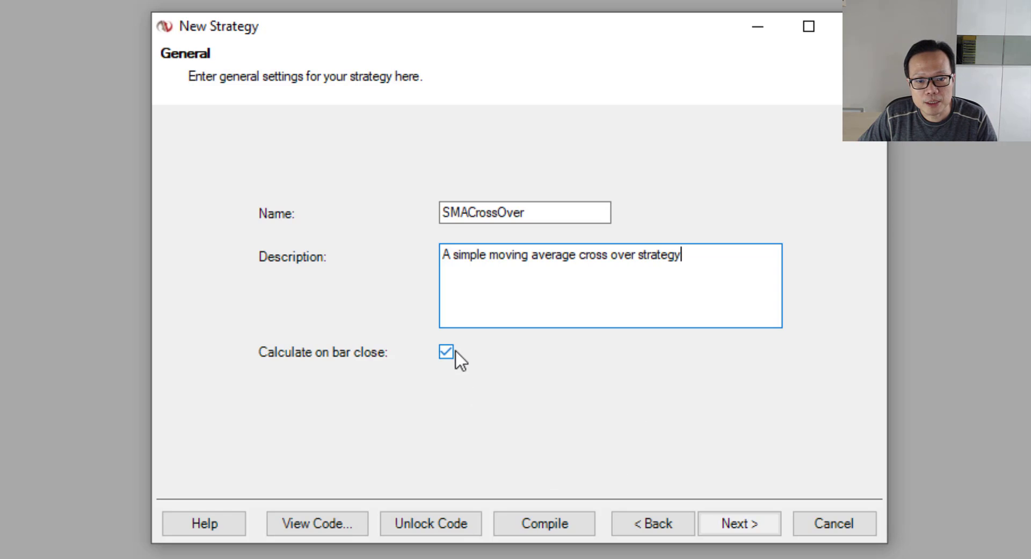
click(739, 529)
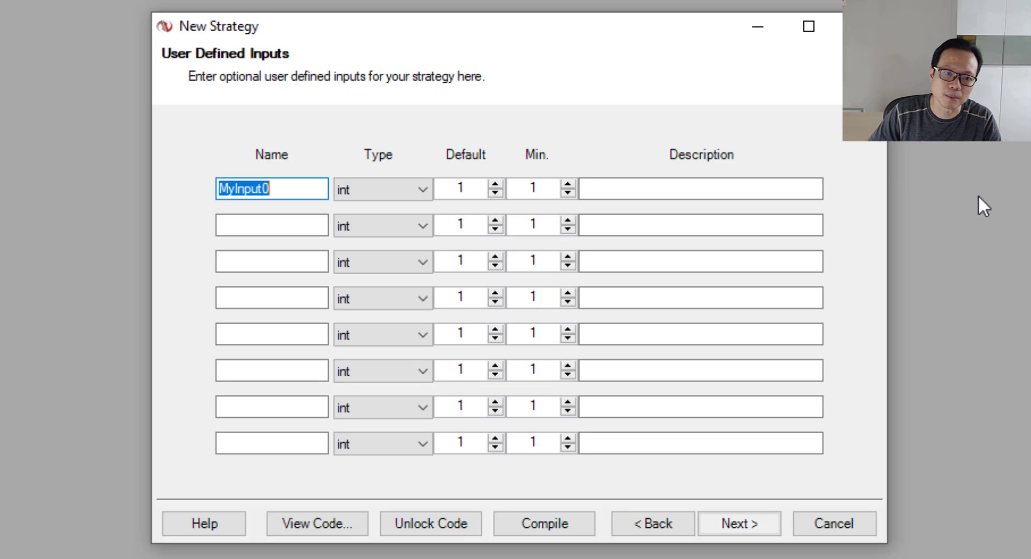
Define the first input as fastMAPeriod with default 50 and description "fast moving average window period".
text(fast)
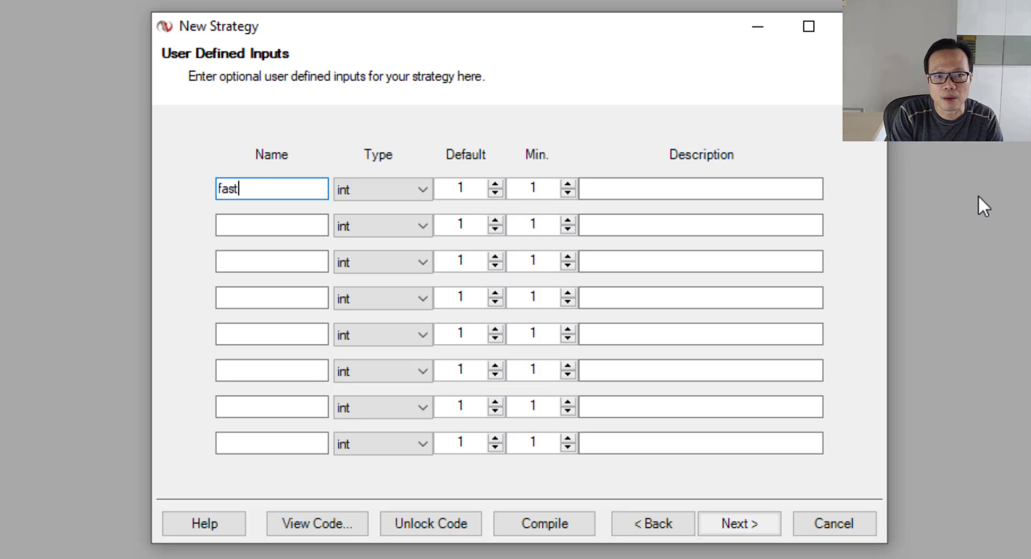
text(MAPeriod)
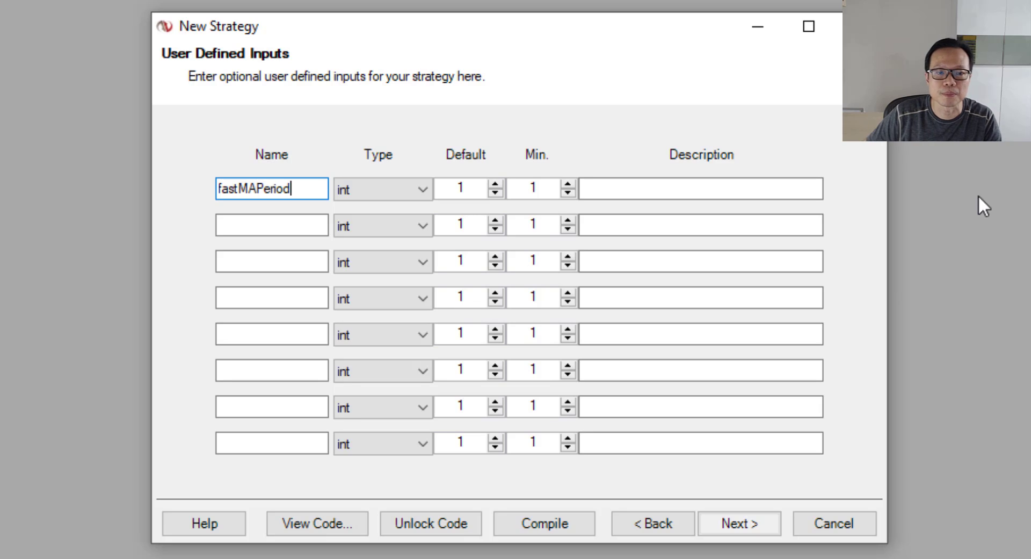
click(470, 188)
drag(469, 188, 452, 191)
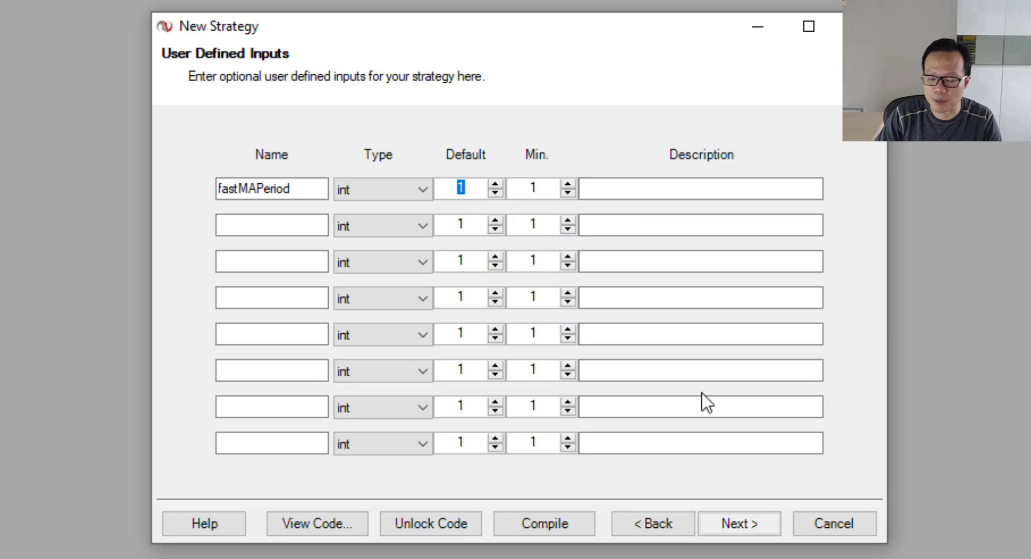
text(50)
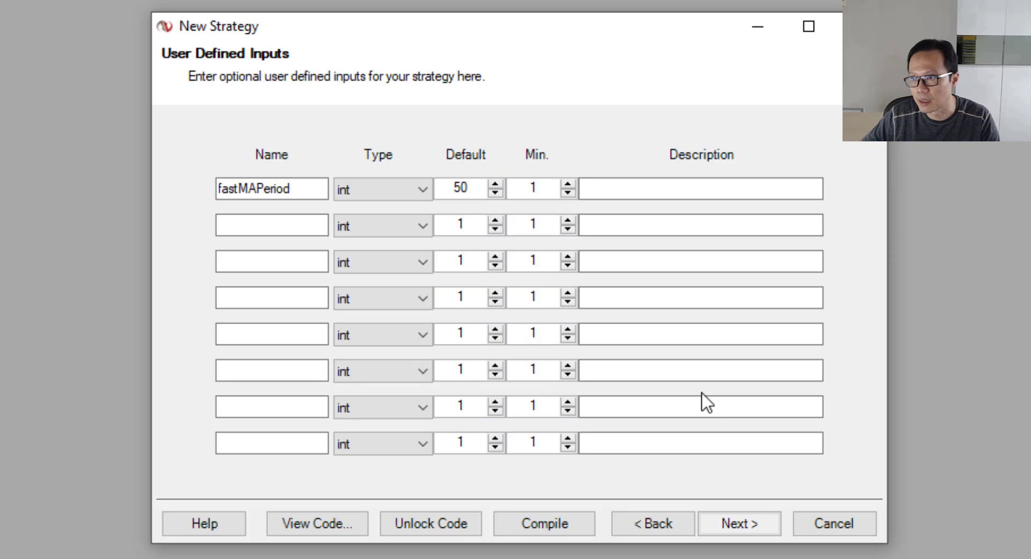
click(676, 191)
text(fast moving average window period)
Define the second input as slowMAPeriod with default 200 and description "slow moving average window period".
click(256, 229)
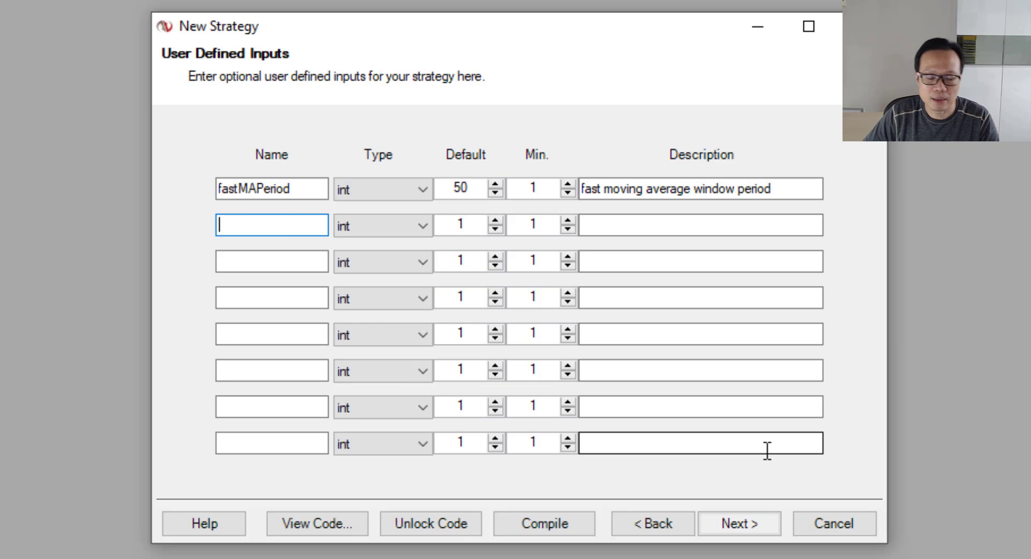
text(slow)
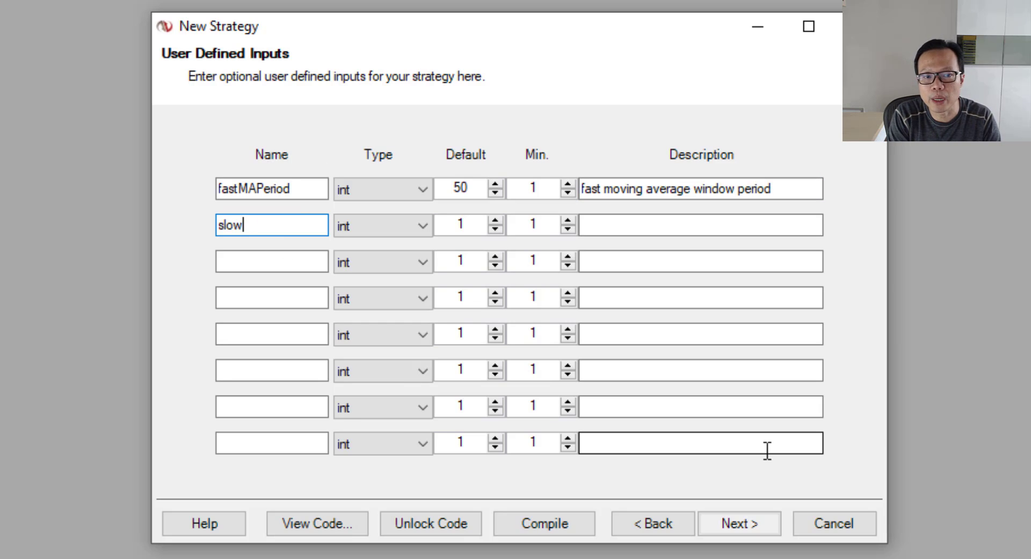
text(MAPeriod)
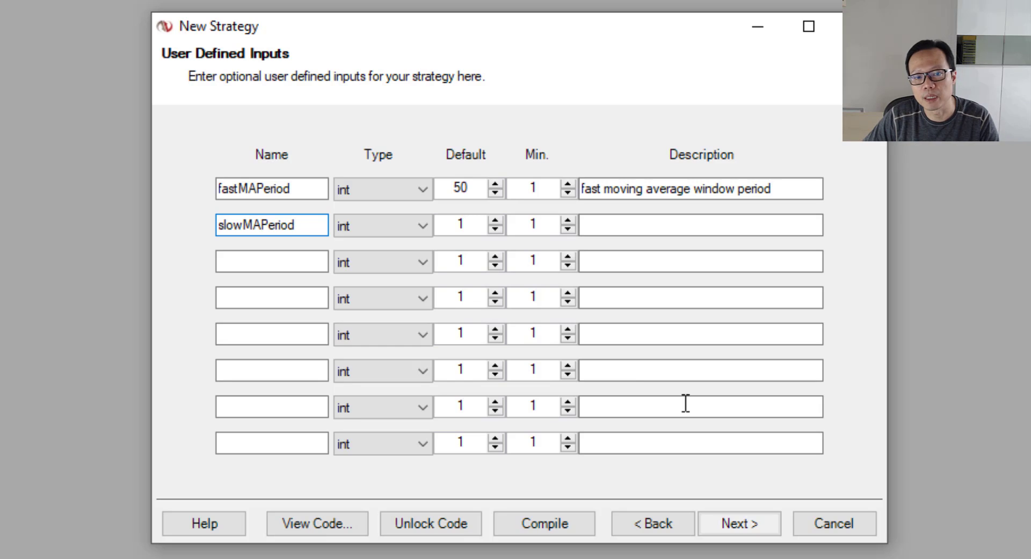
double_click(473, 227)
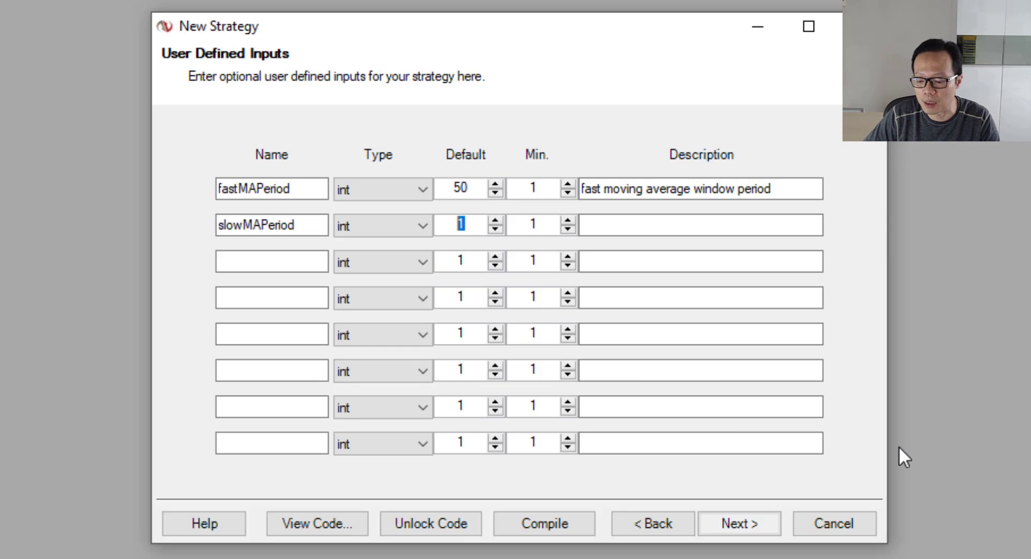
text(200)
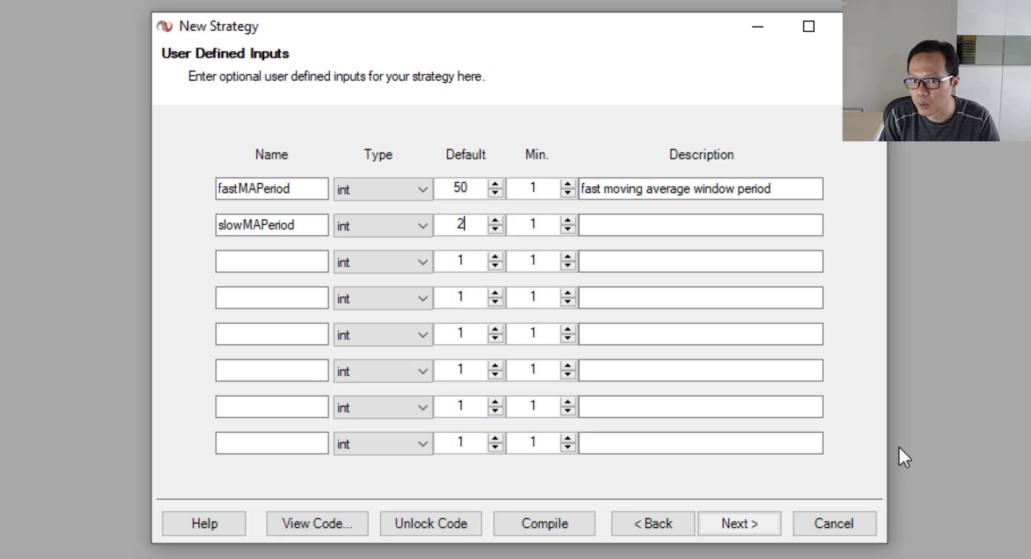
click(626, 226)
text(s)
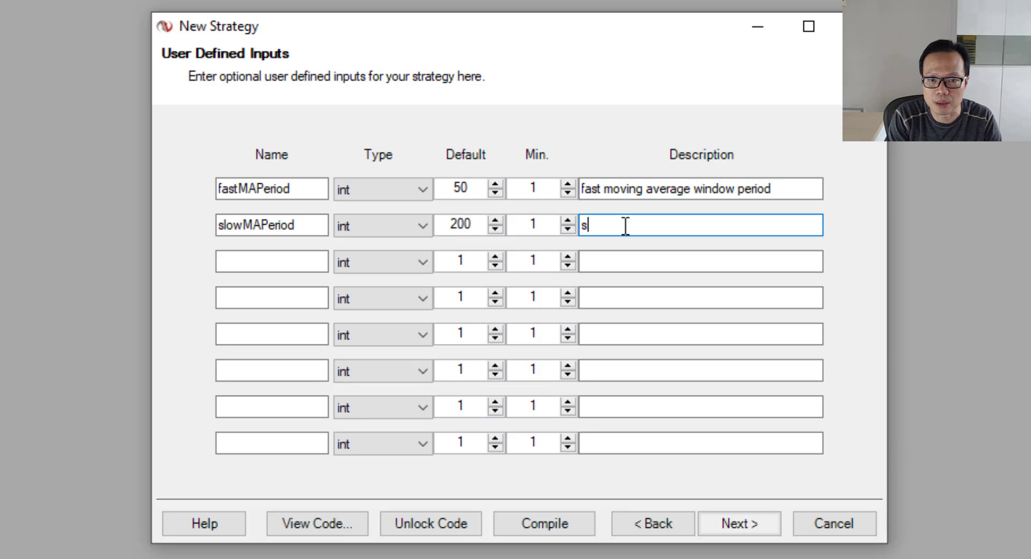
text(low moving average )
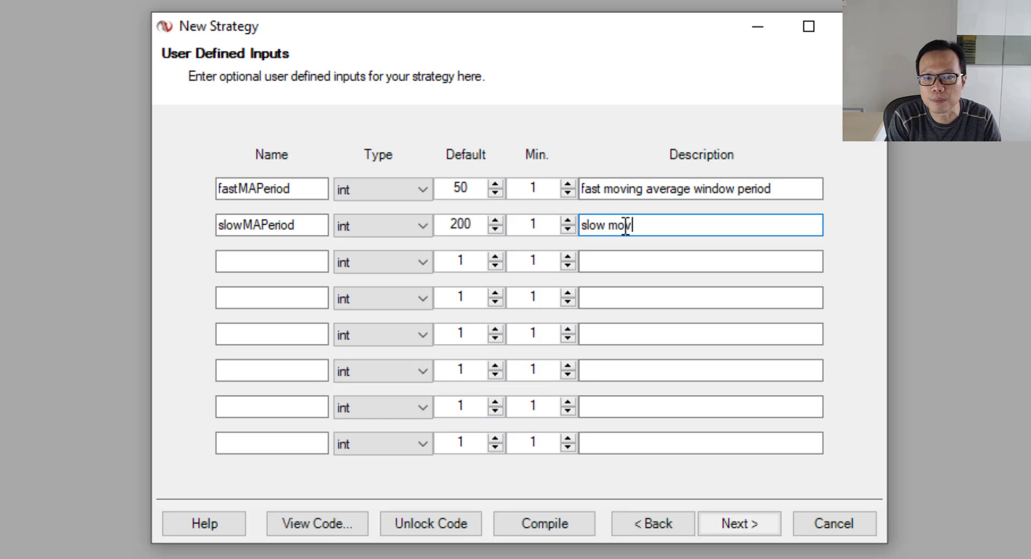
text(window period)
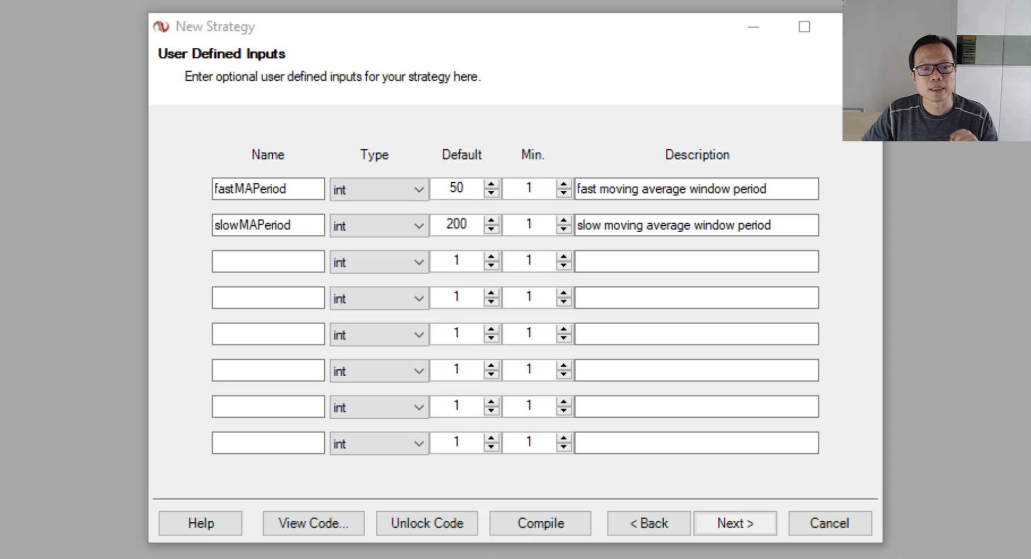
Keep int as the fast period input's type and try to continue to the next wizard page.
click(411, 189)
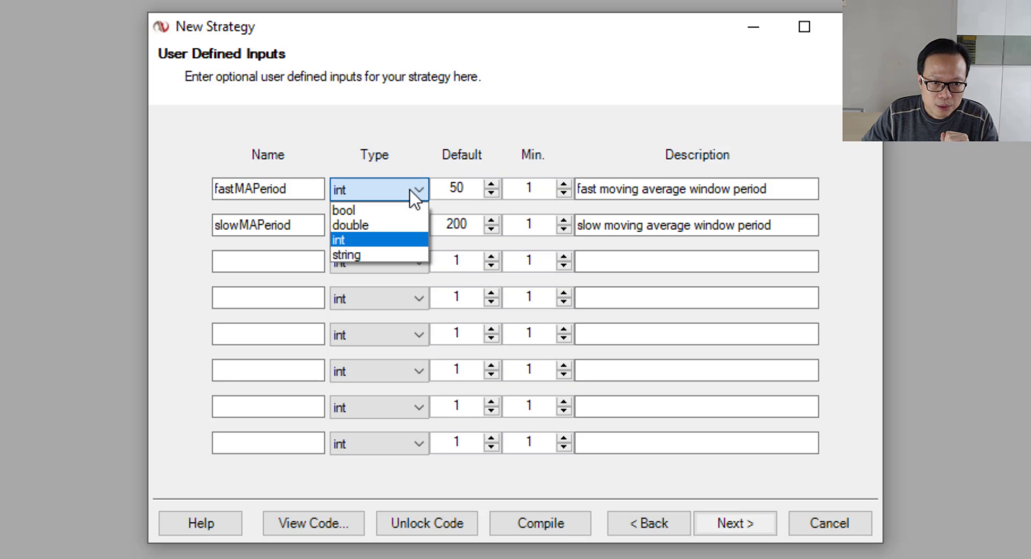
click(349, 241)
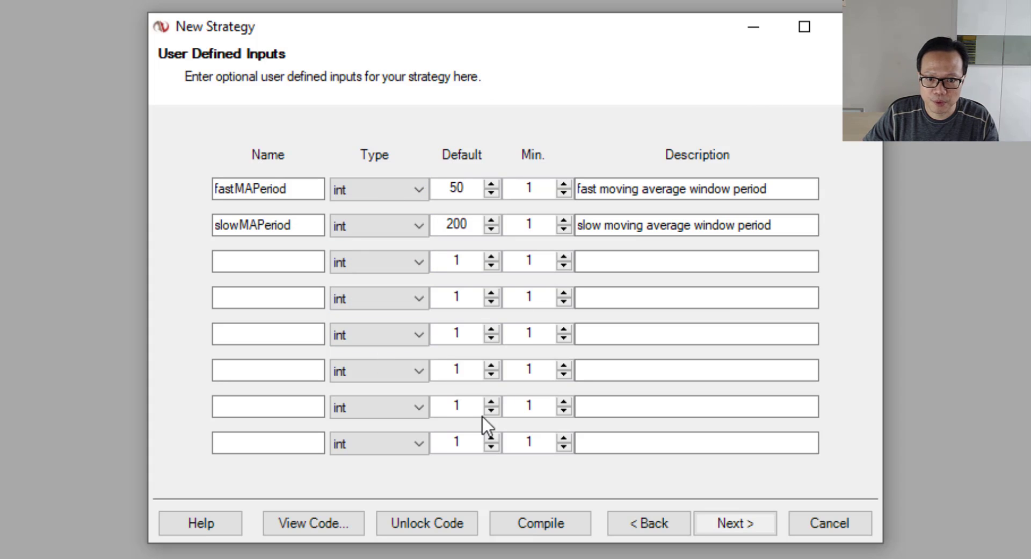
click(749, 529)
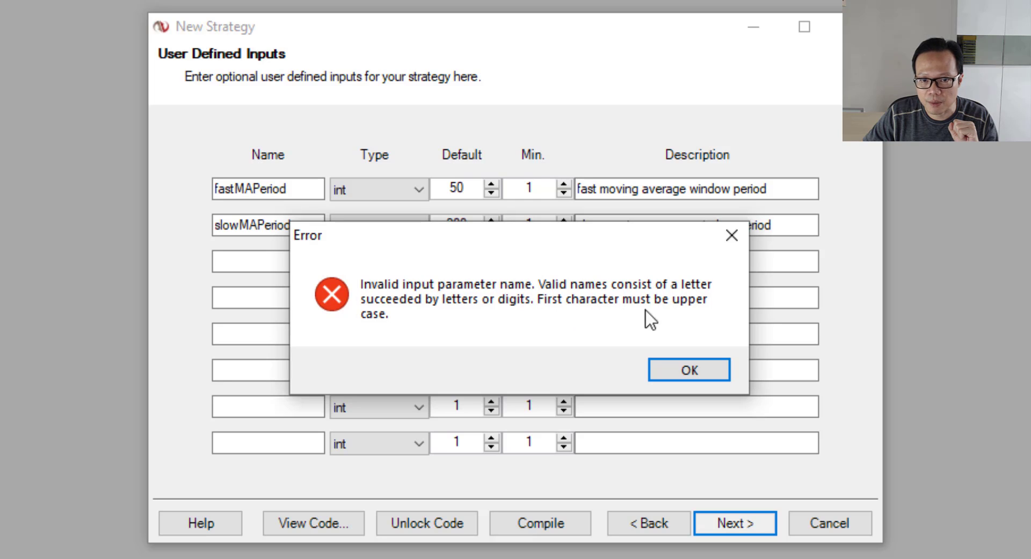
click(674, 370)
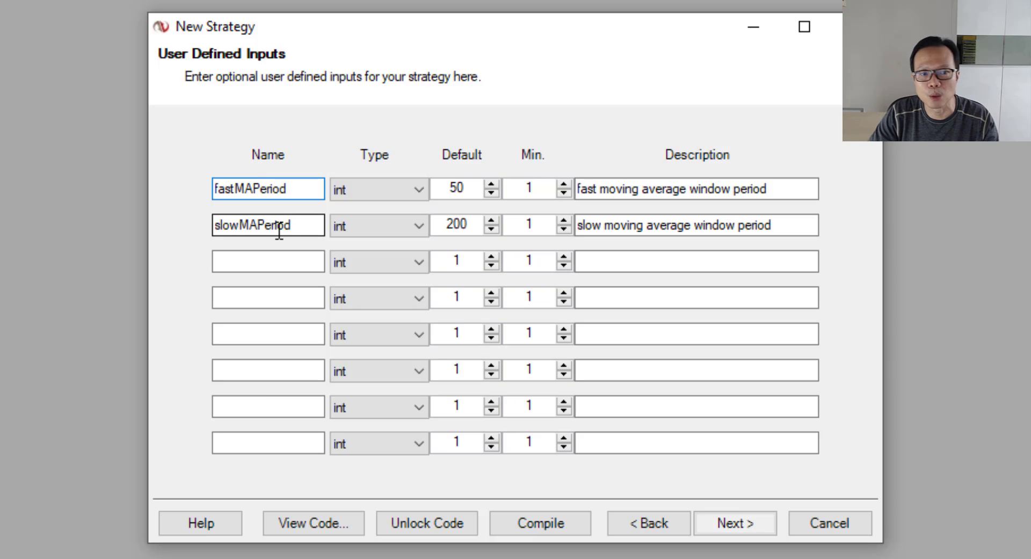
Capitalize the first letters of the two input names to make them FastMAPeriod and SlowMAPeriod.
key(Delete)
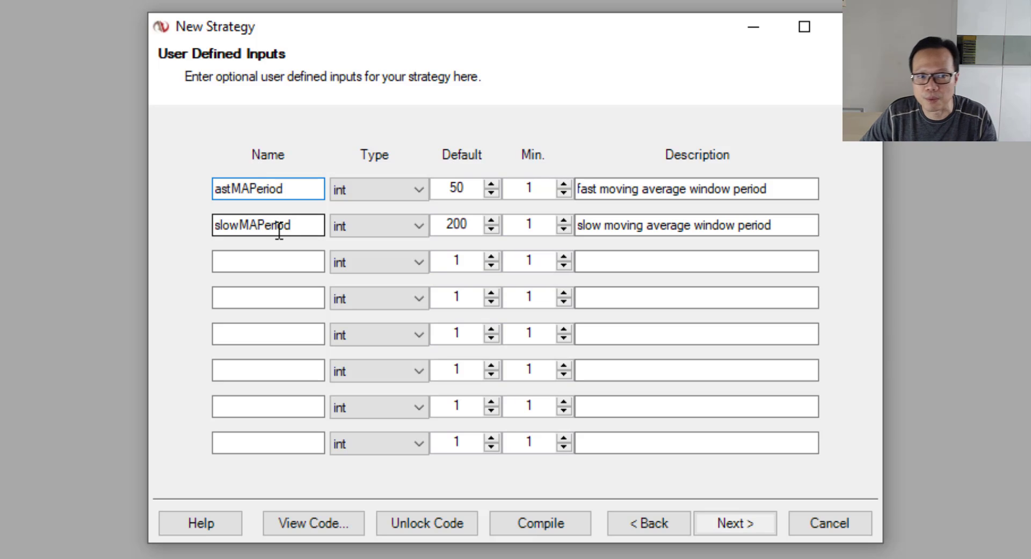
text(F)
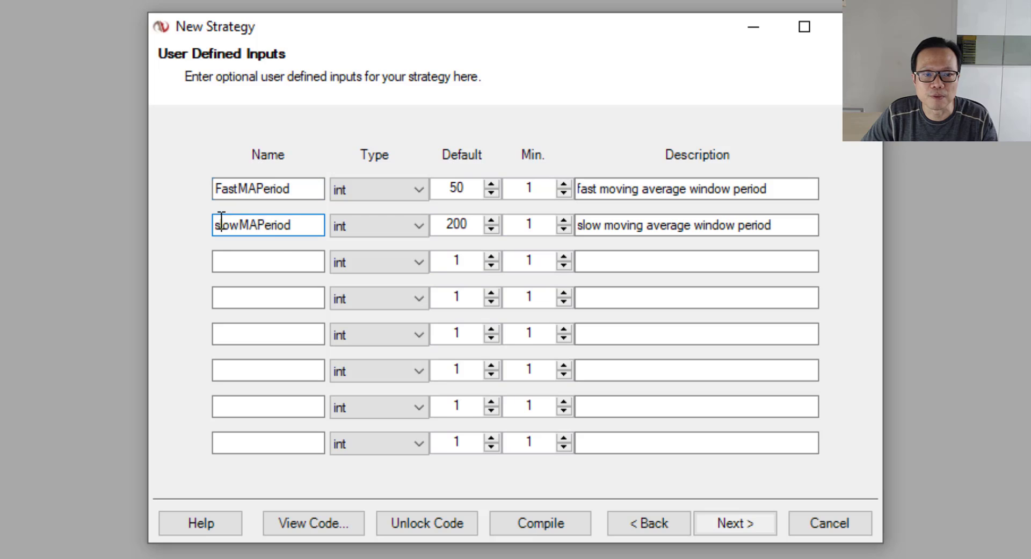
click(221, 225)
key(BackSpace)
text(S)
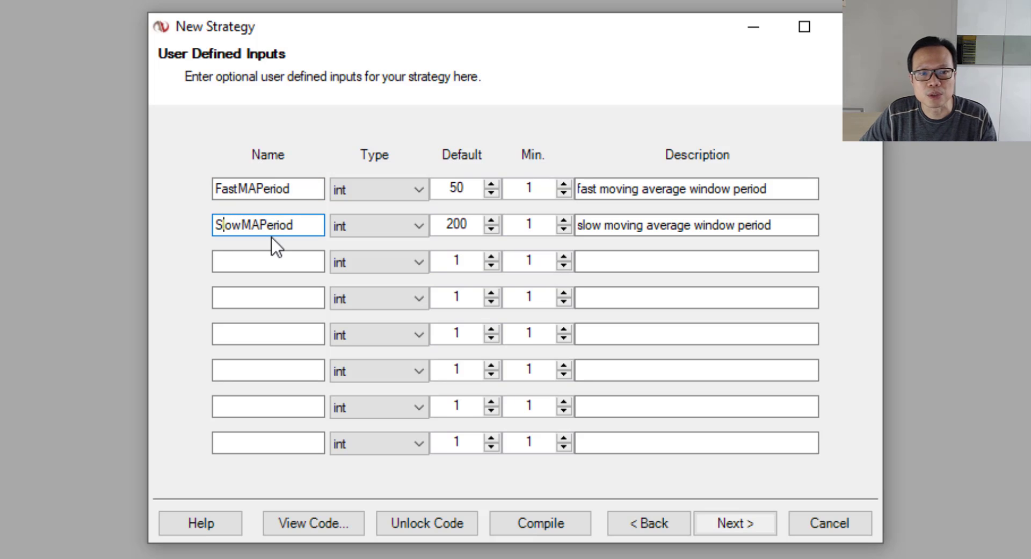
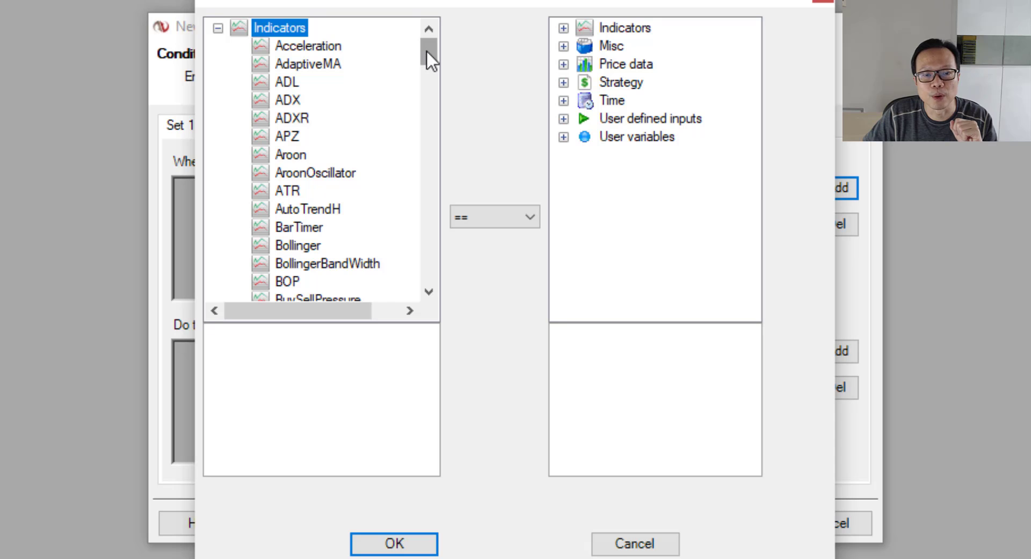
Choose SMA as the first operand of the Set 1 condition and assign the user-defined input FastMAPeriod to its period.
drag(427, 50, 412, 218)
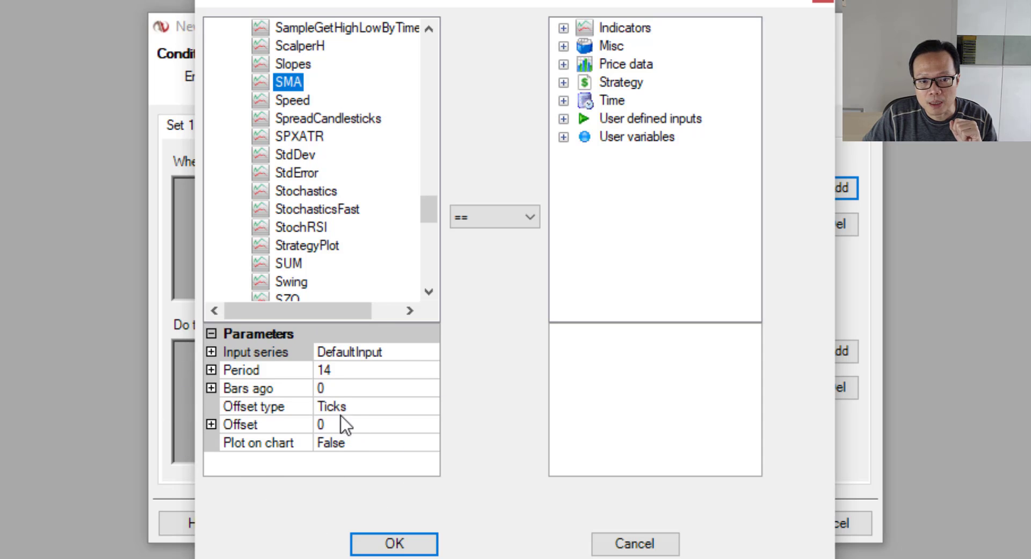
click(365, 371)
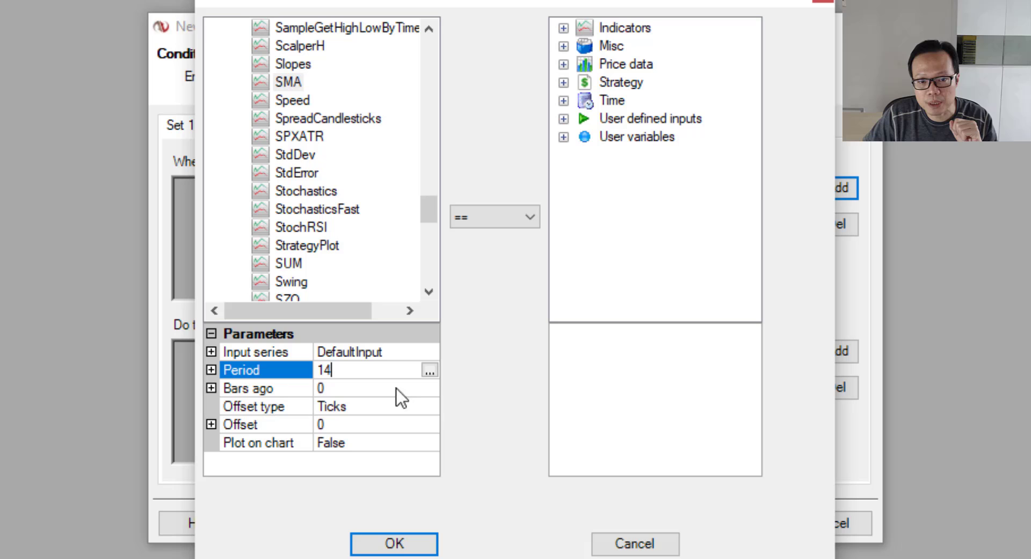
click(429, 370)
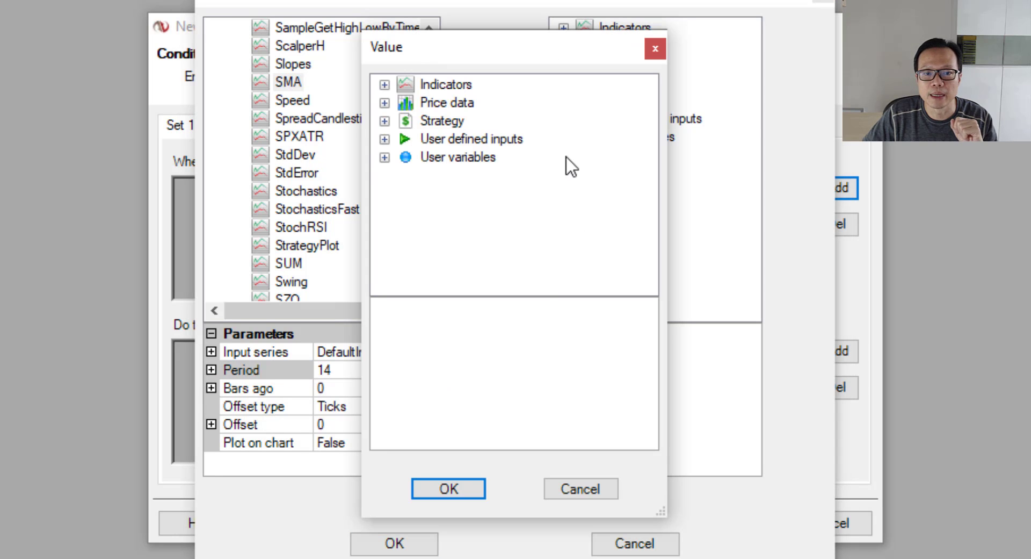
click(385, 140)
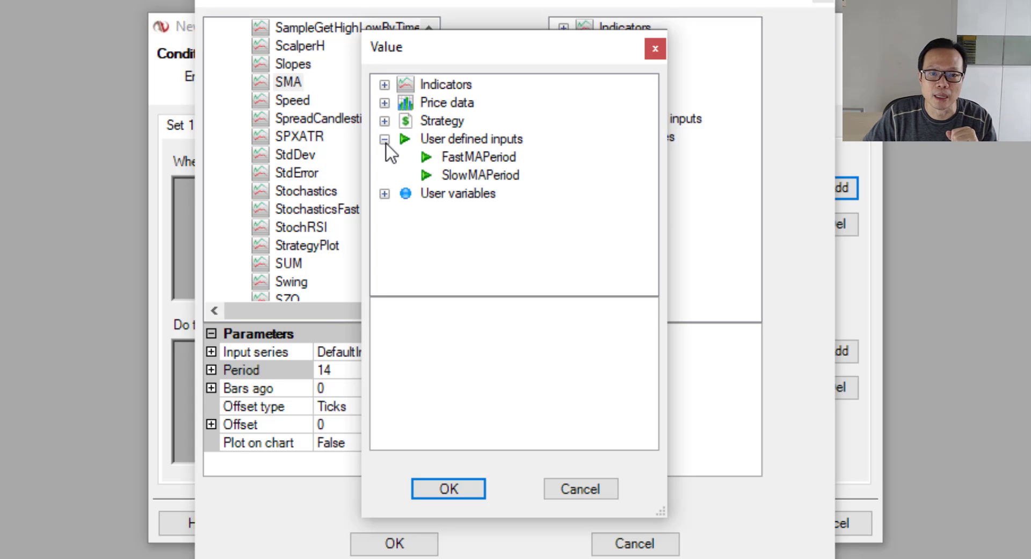
click(489, 158)
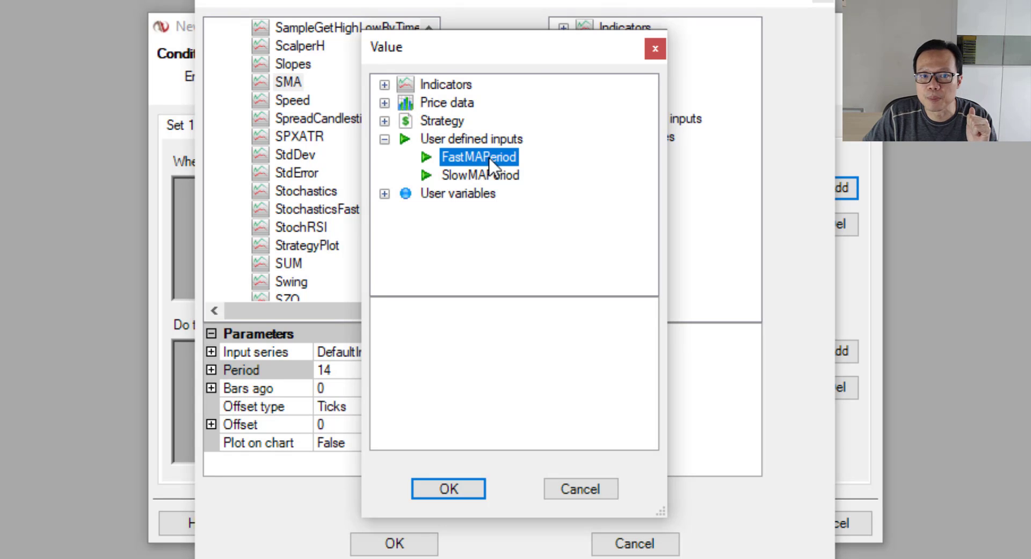
click(466, 490)
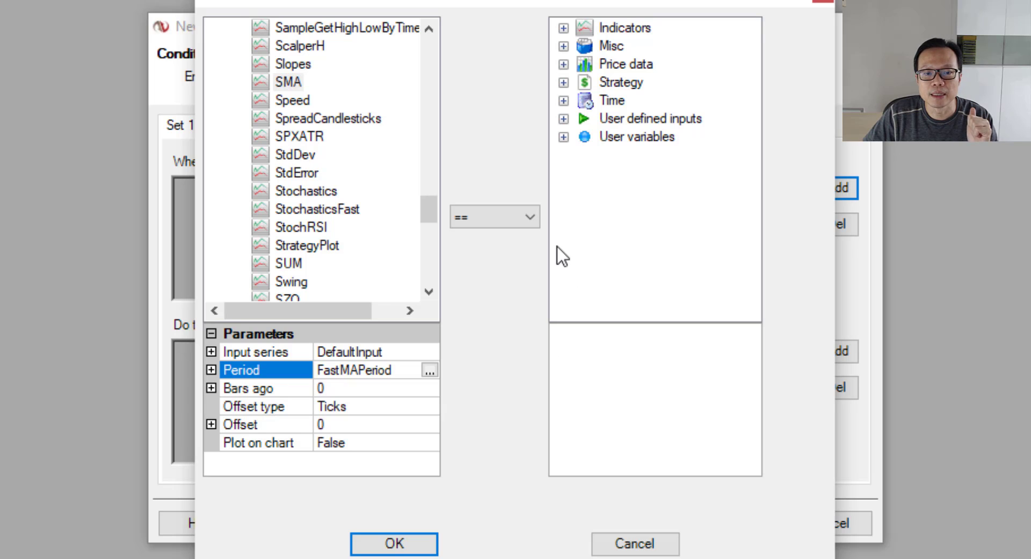
Complete the Set 1 condition with CrossAbove and a second SMA whose period is the user-defined input SlowMAPeriod.
click(502, 220)
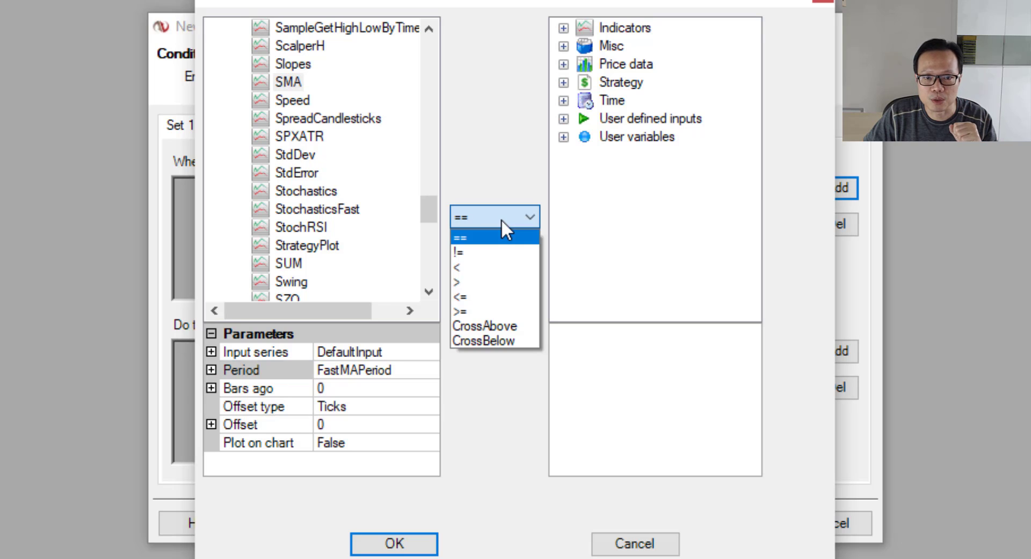
click(522, 327)
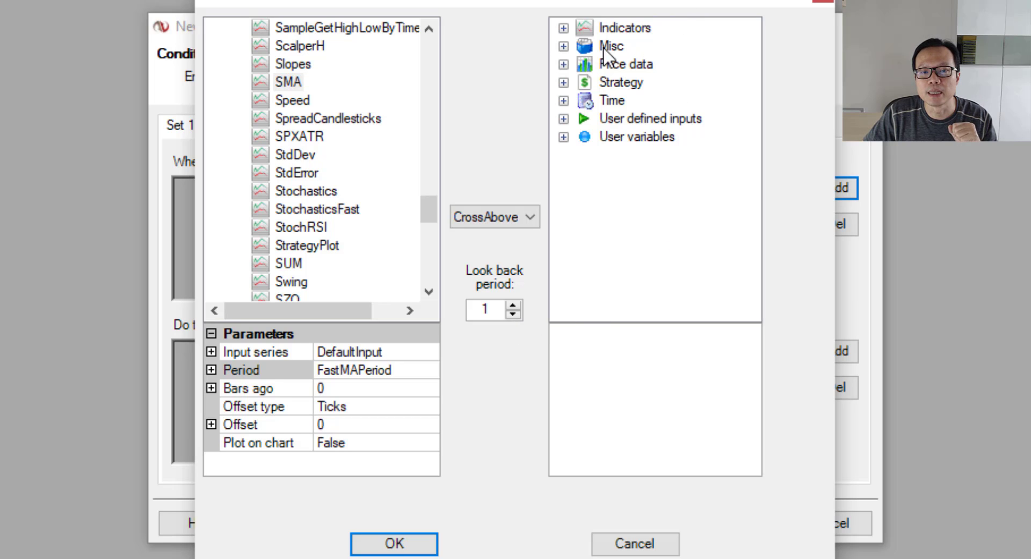
click(563, 28)
drag(753, 52, 732, 200)
click(637, 83)
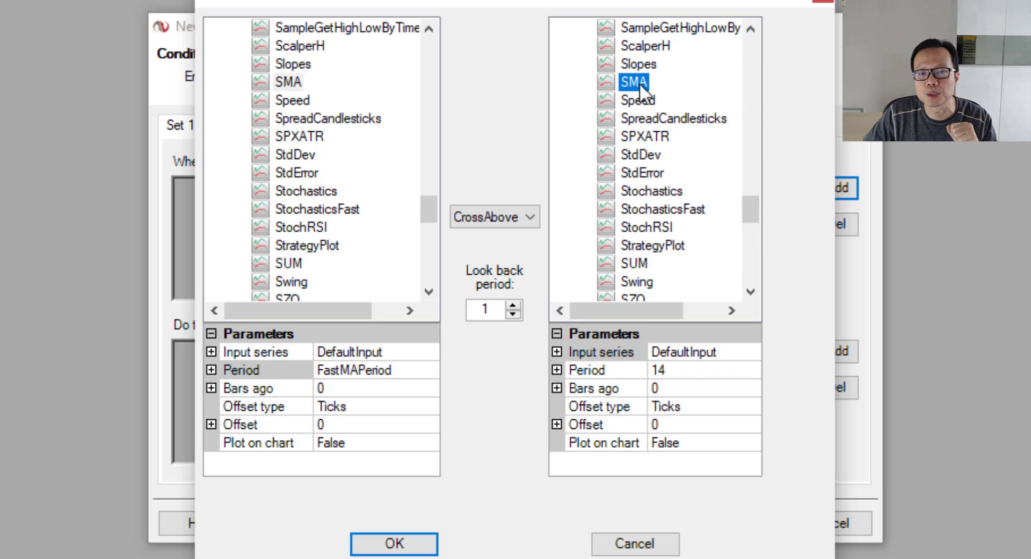
click(747, 372)
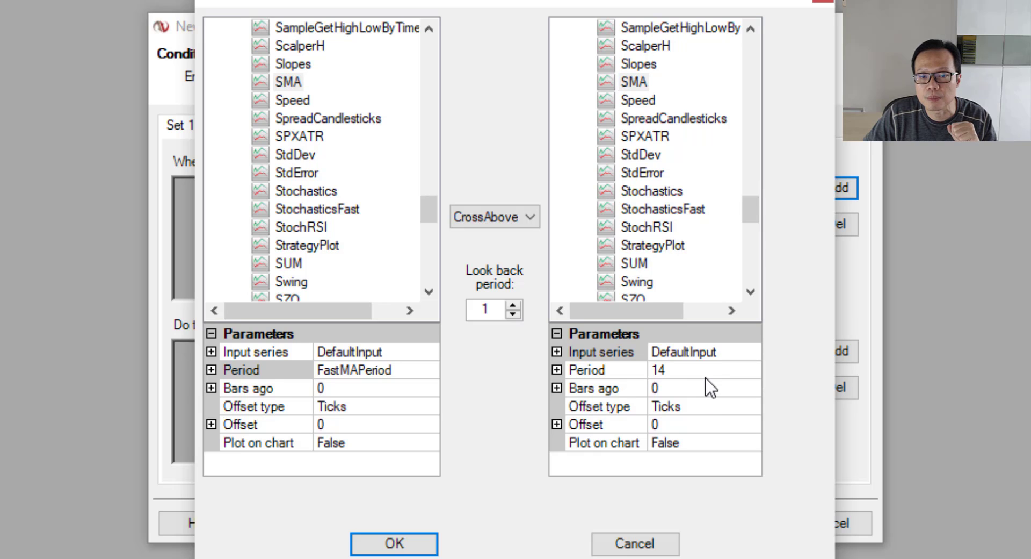
click(749, 371)
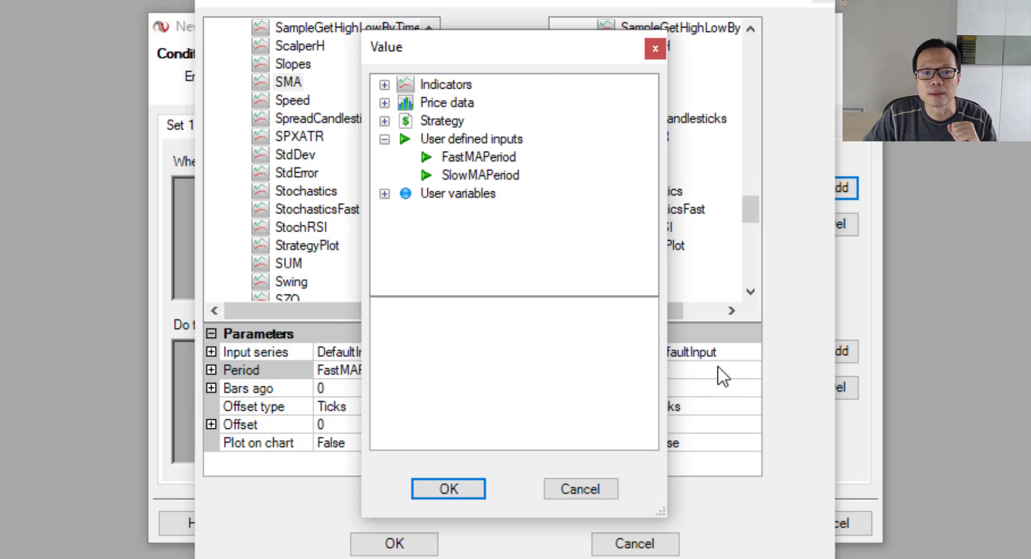
click(498, 176)
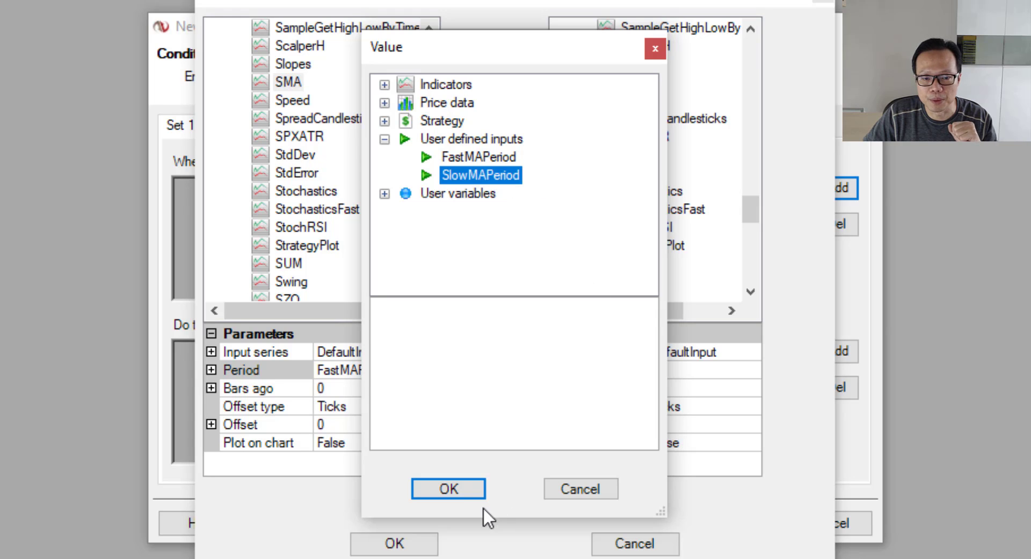
click(457, 490)
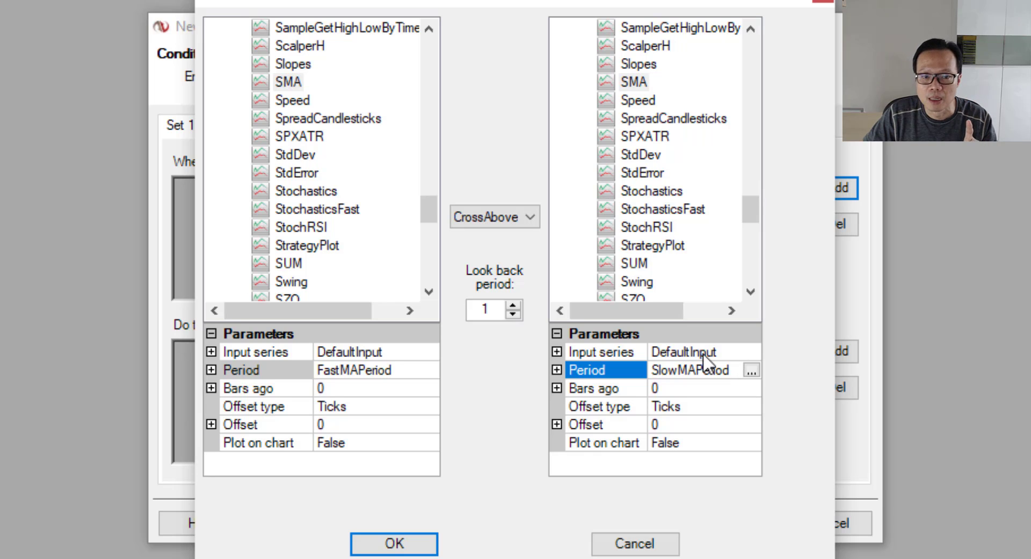
click(409, 544)
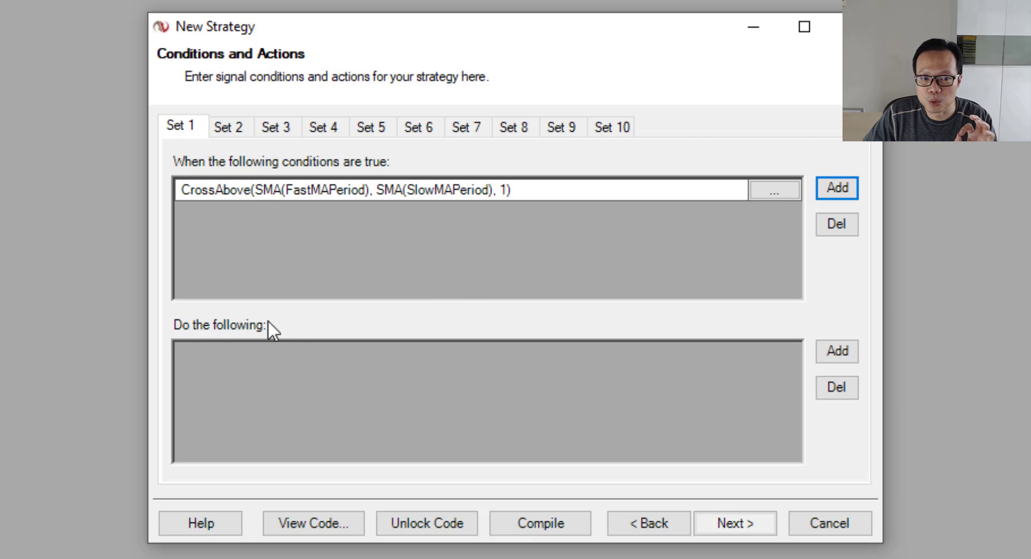
Add the order management action "Enter long position" to Set 1 with the default quantity.
click(847, 352)
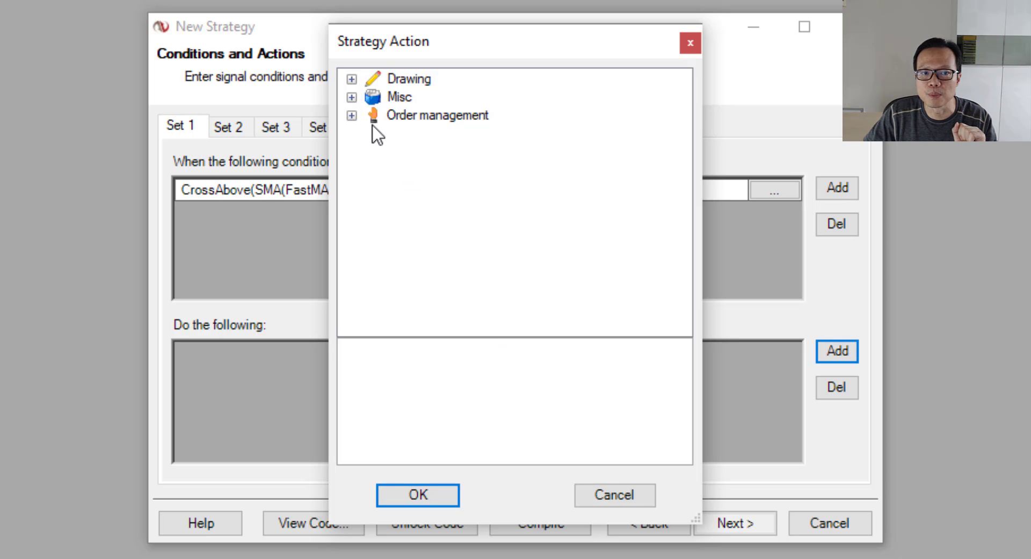
click(351, 115)
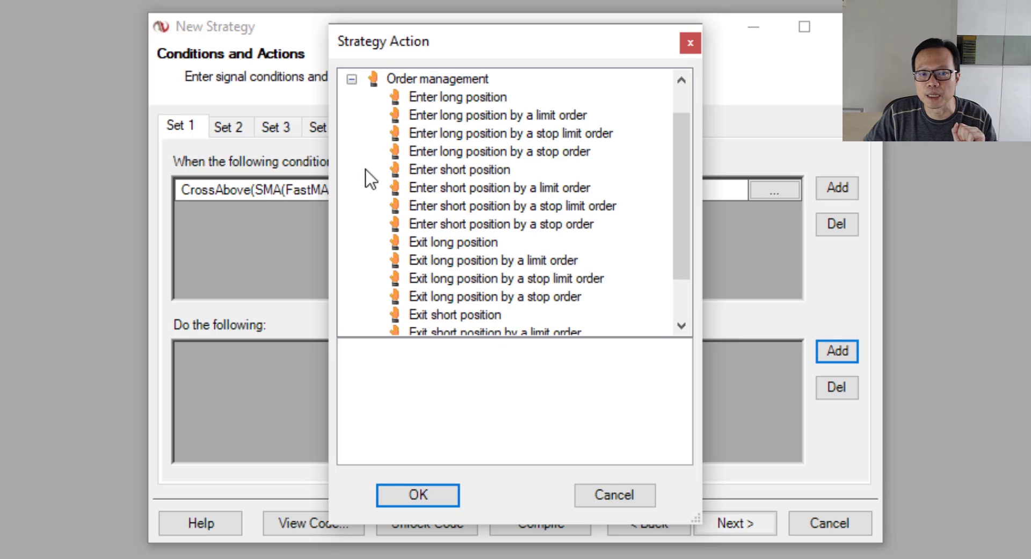
click(458, 102)
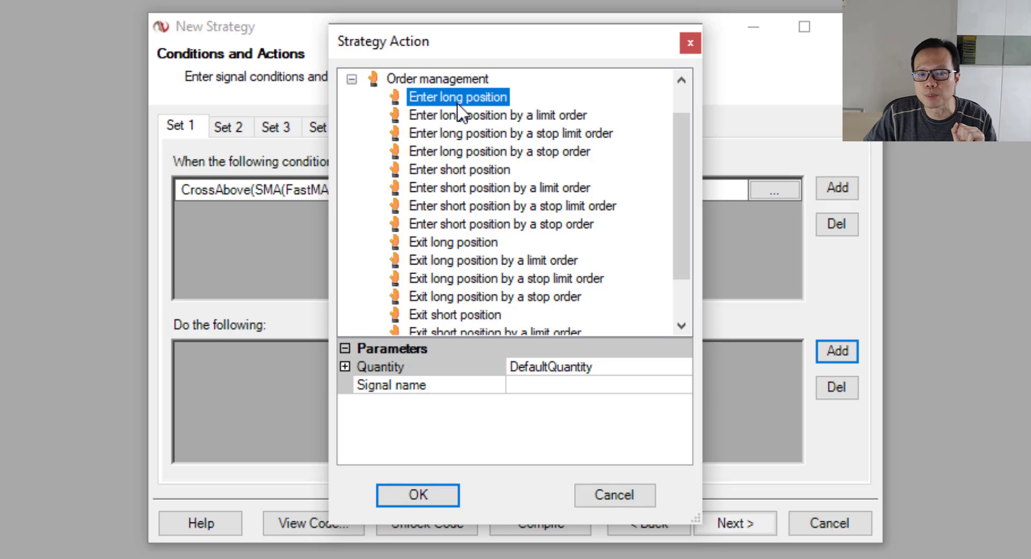
click(421, 495)
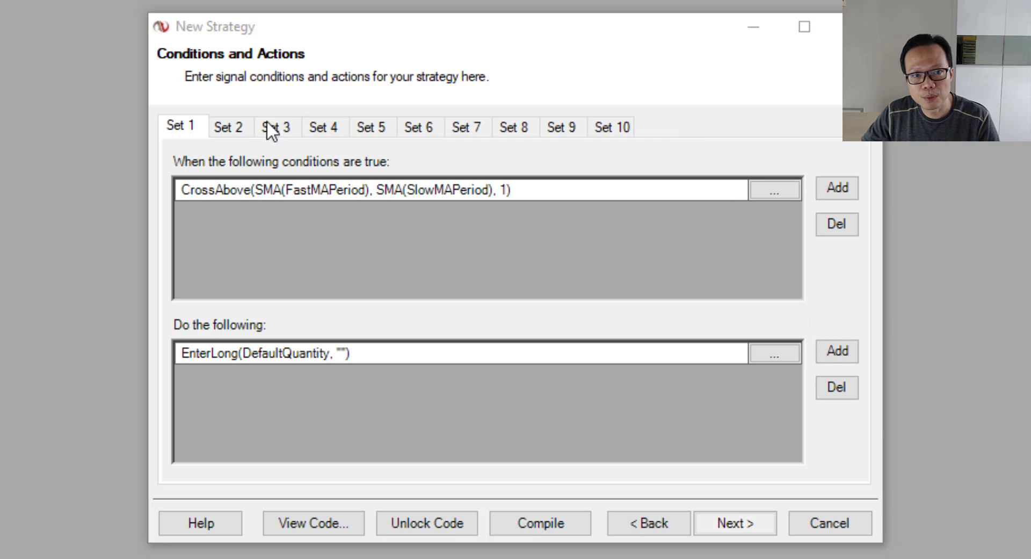
Start a new condition in Set 2 with SMA as its first operand and FastMAPeriod as the period.
click(225, 127)
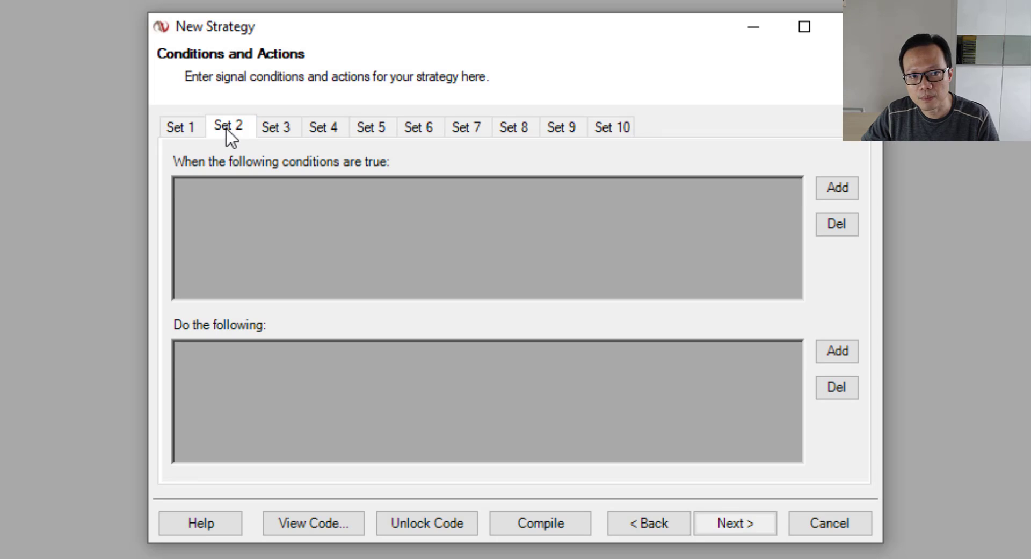
click(836, 194)
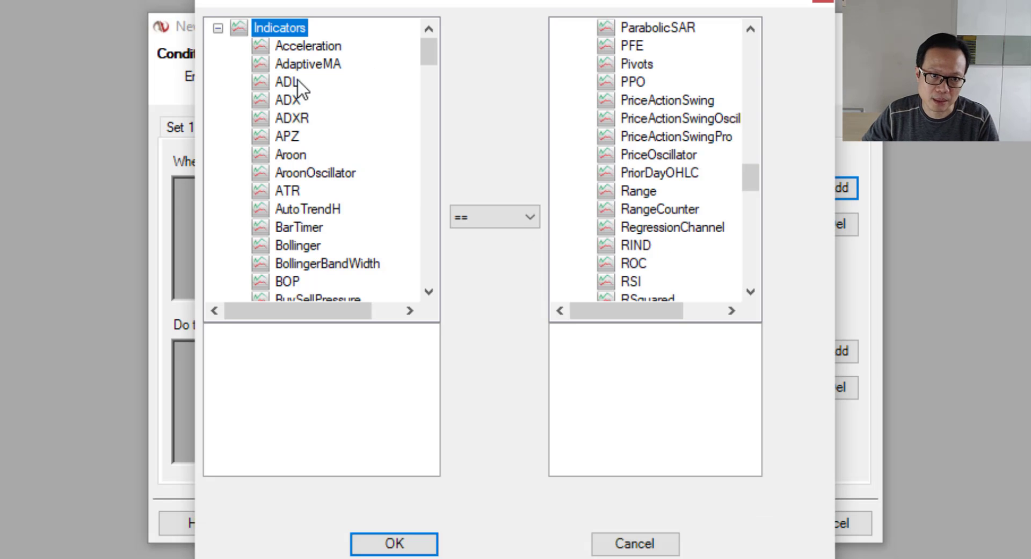
drag(428, 57, 431, 204)
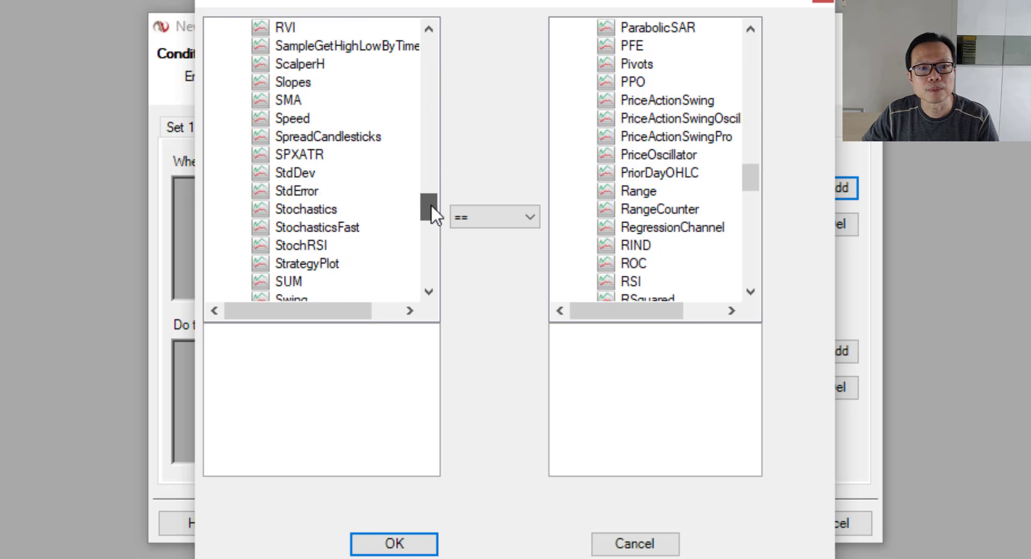
click(288, 100)
click(398, 371)
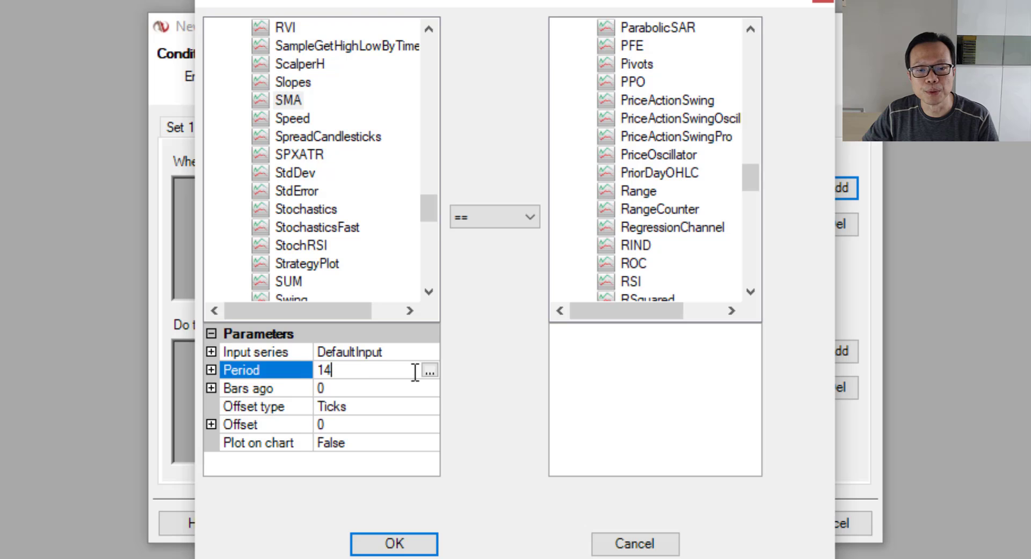
click(432, 371)
click(485, 159)
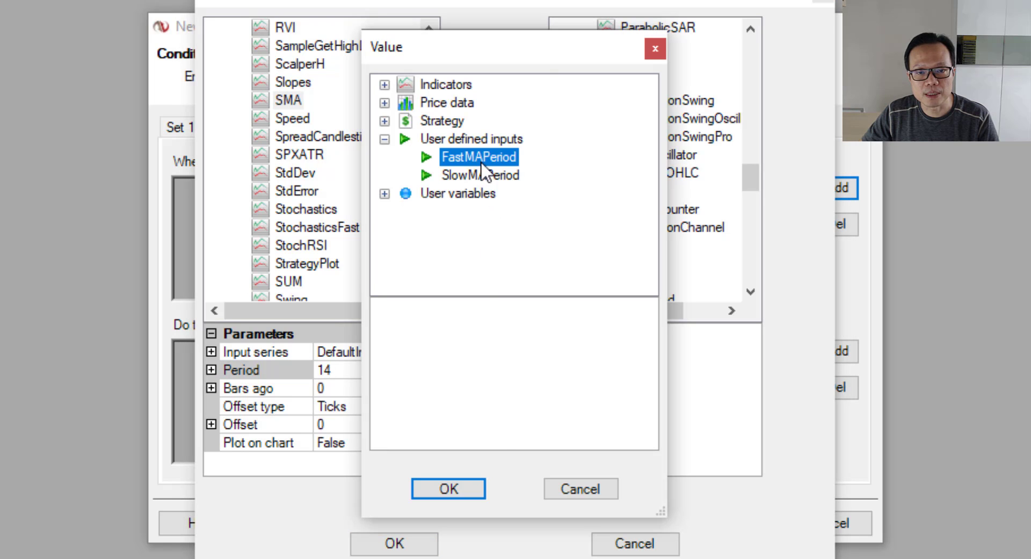
click(460, 491)
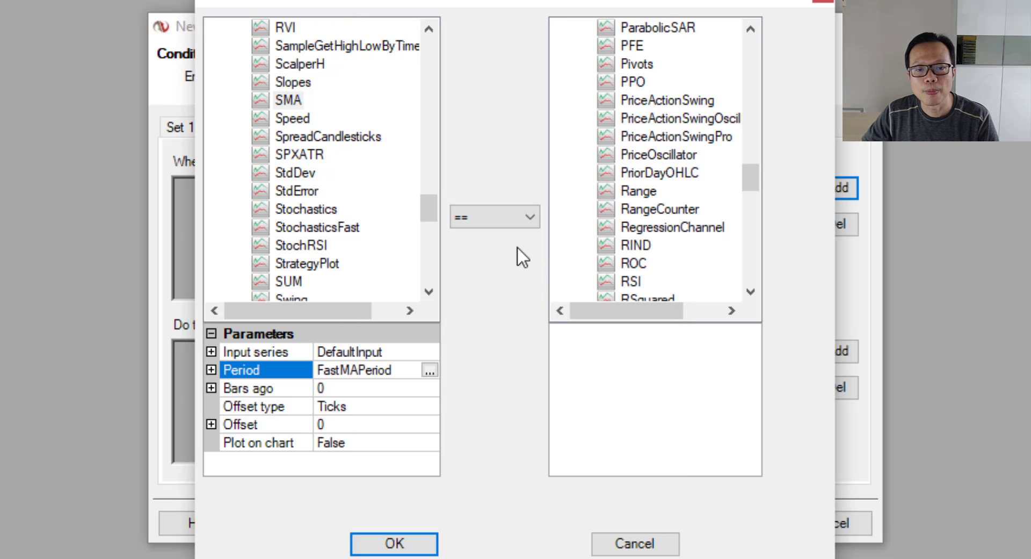
Complete the Set 2 condition with CrossBelow and a second SMA whose period is the user-defined input SlowMAPeriod.
click(493, 220)
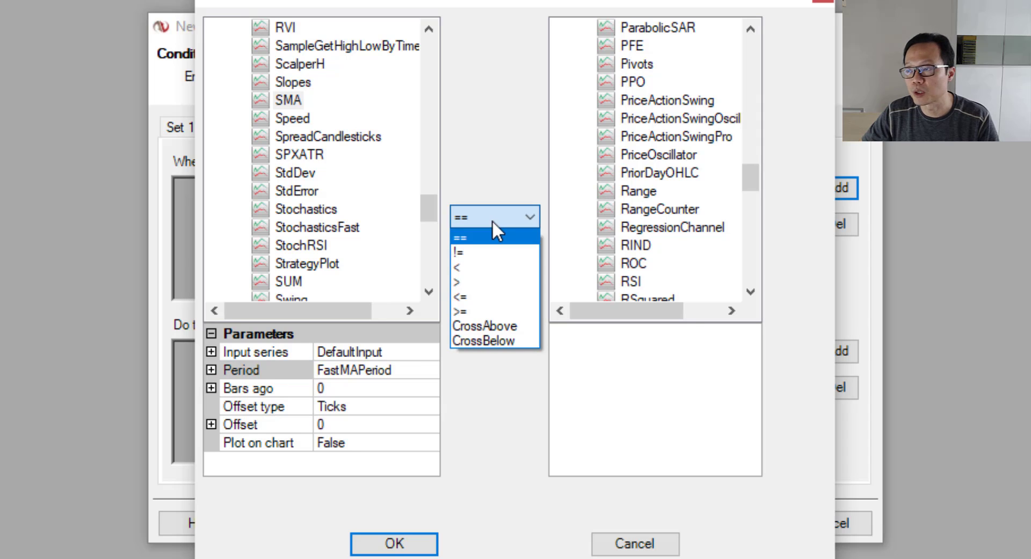
click(484, 340)
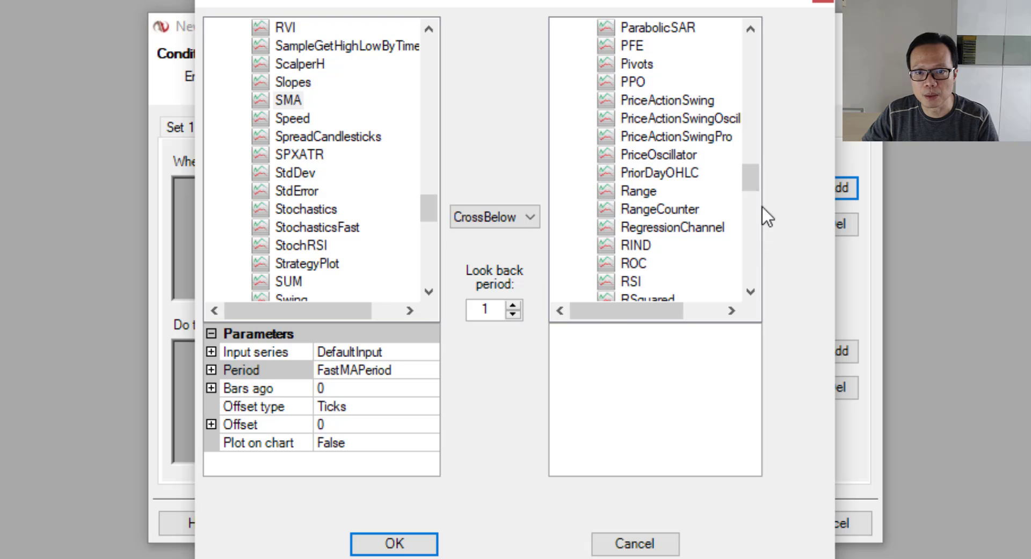
drag(750, 178, 713, 206)
click(634, 173)
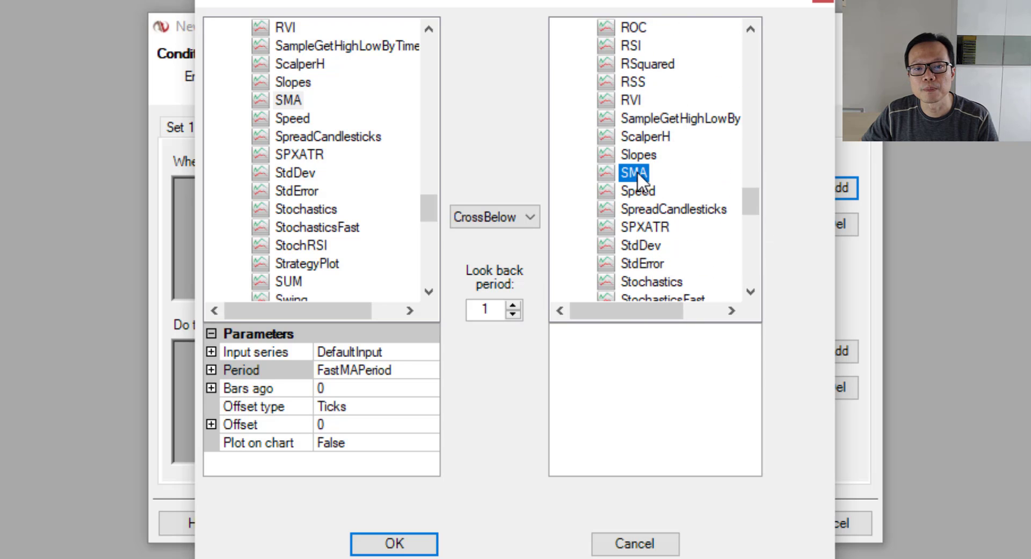
click(752, 372)
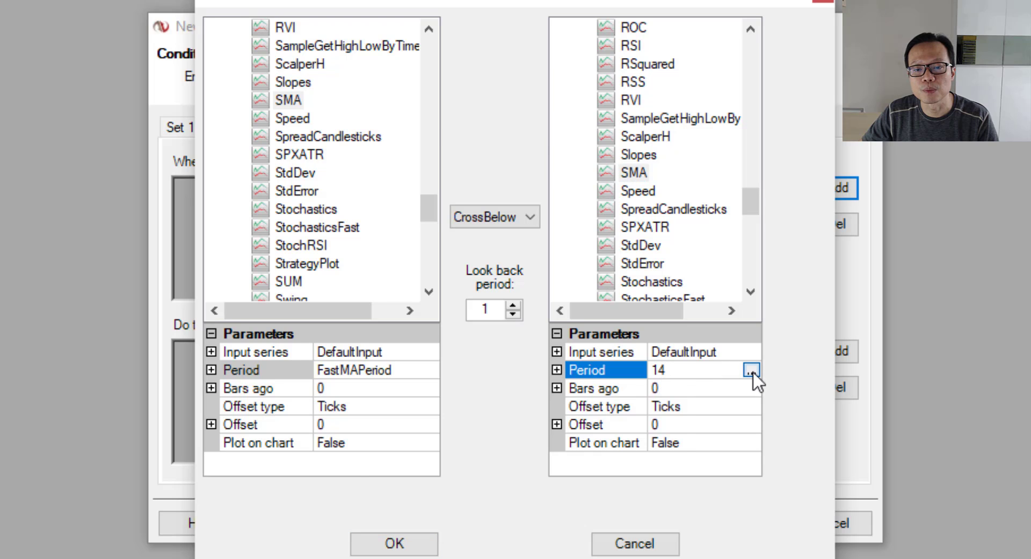
click(751, 370)
click(486, 176)
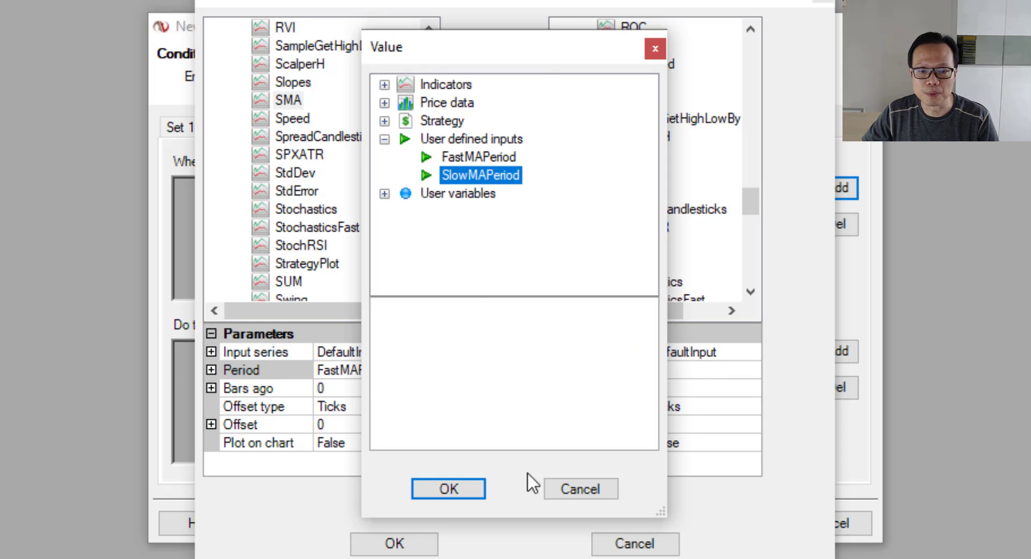
click(465, 490)
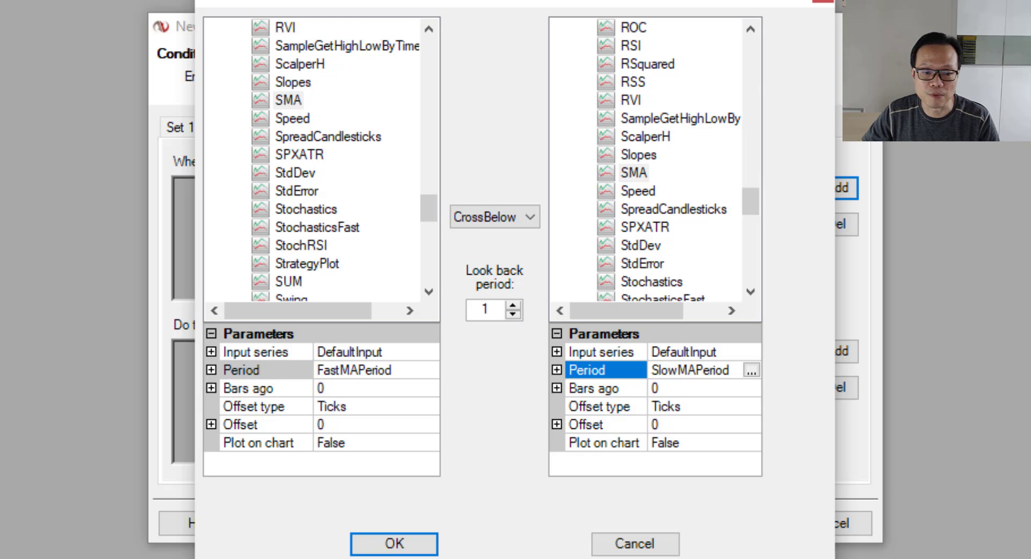
click(395, 543)
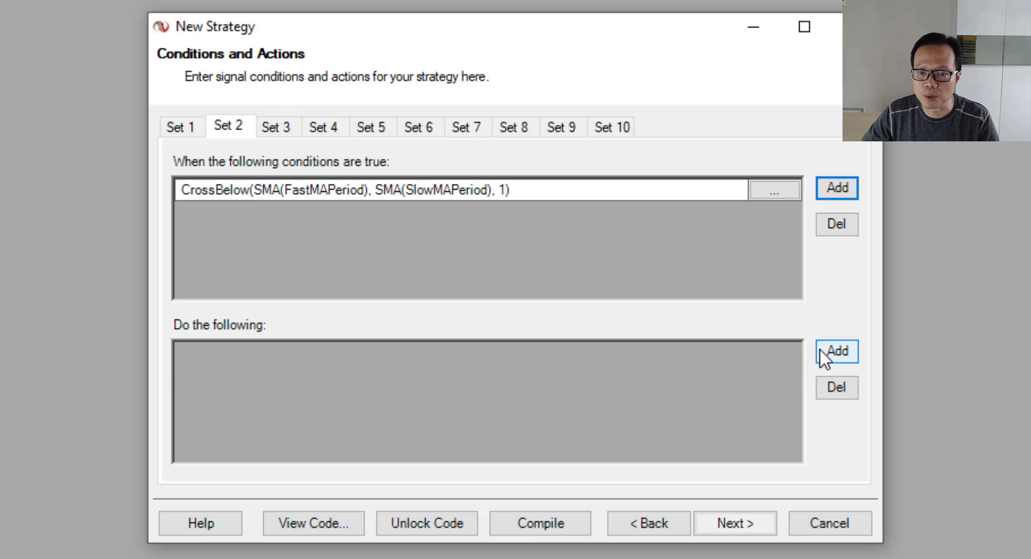
Add the action "Enter short position" to Set 2 with the default quantity and continue to the Stops and targets page.
click(838, 353)
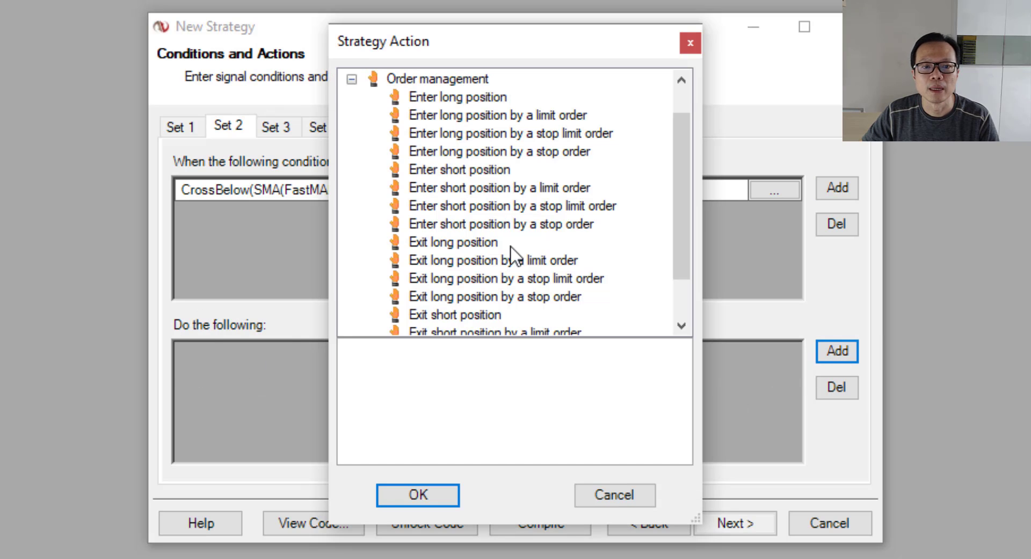
click(472, 172)
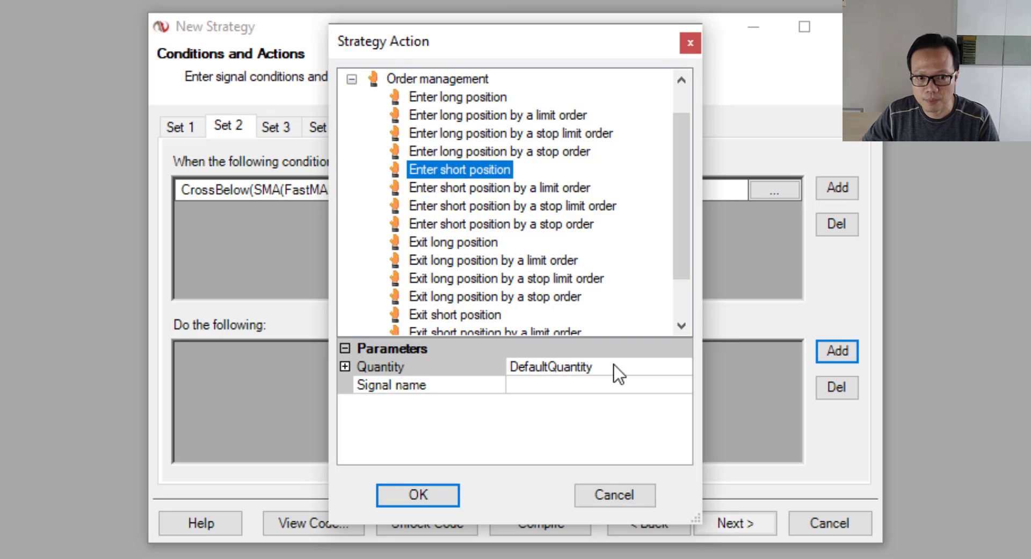
click(421, 495)
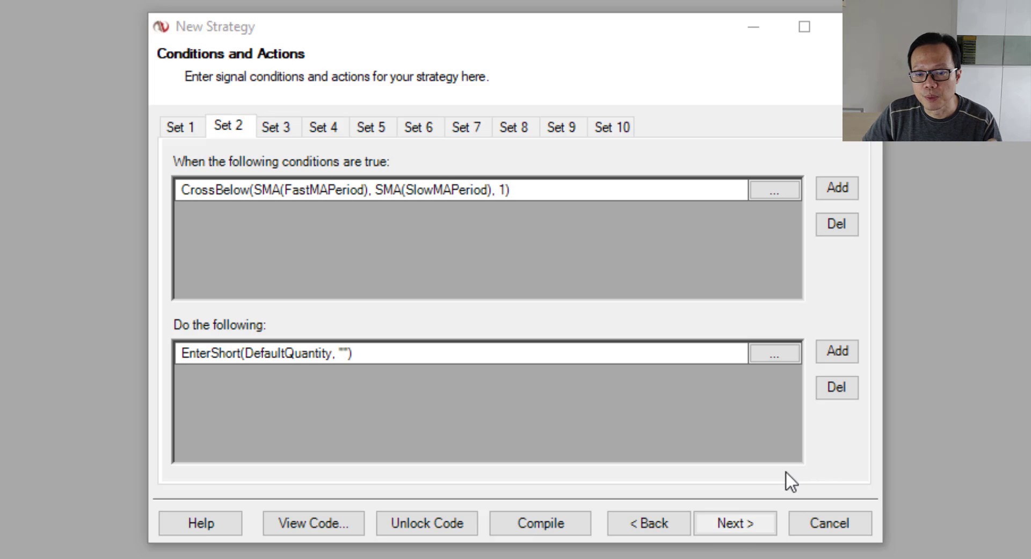
click(738, 524)
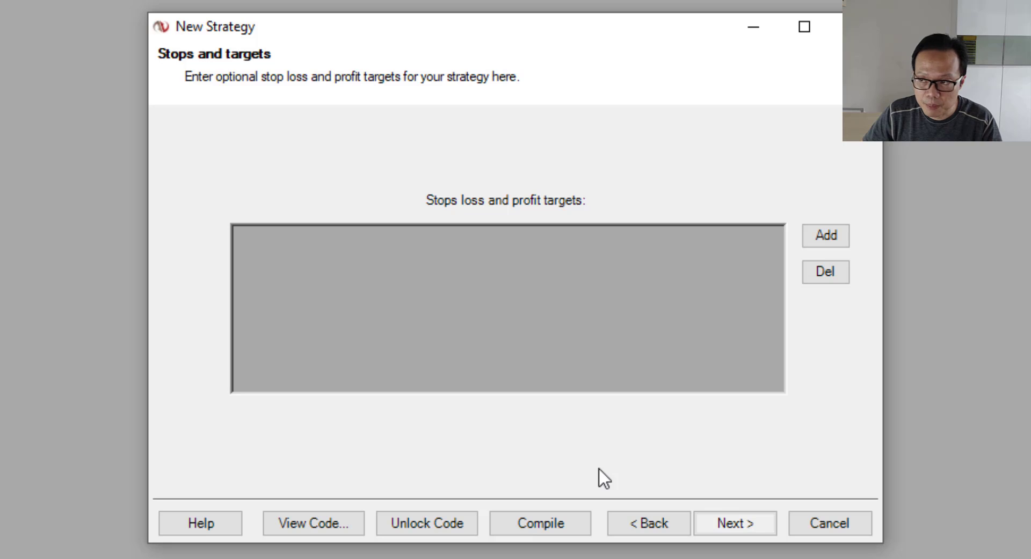
Skip the stops and targets and finish the strategy wizard.
click(735, 523)
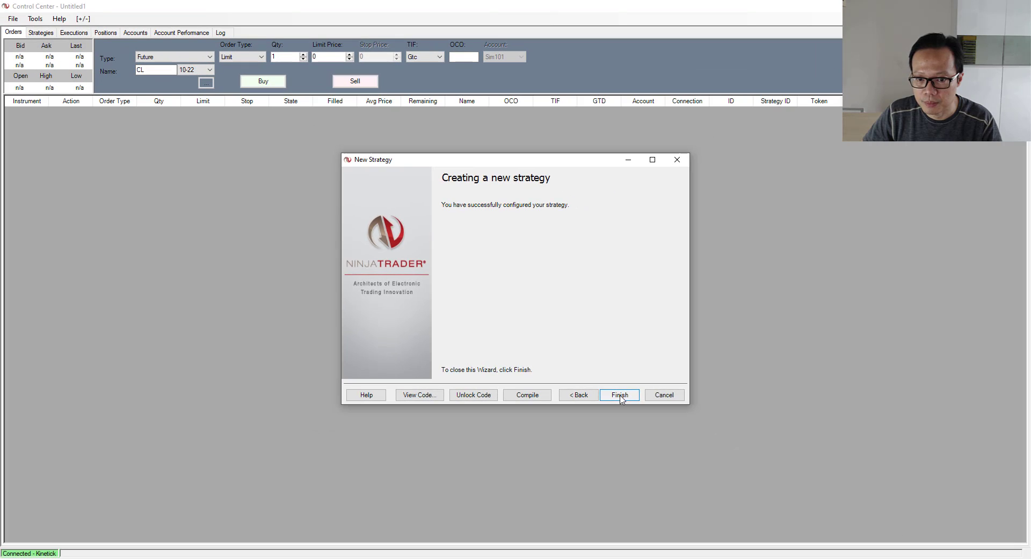
click(736, 522)
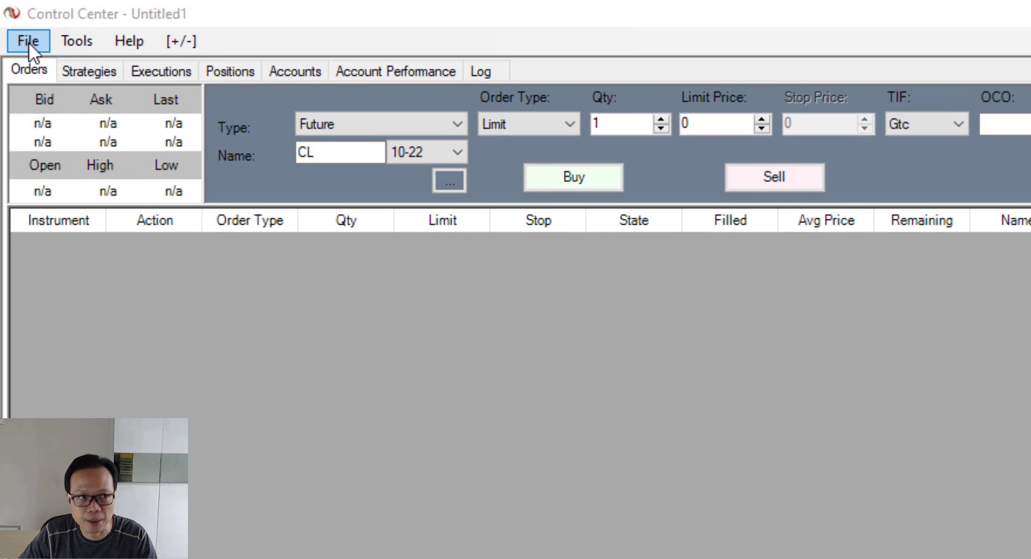
Open a new Strategy Analyzer window and maximize it.
click(28, 42)
click(28, 42)
mouse_move(41, 63)
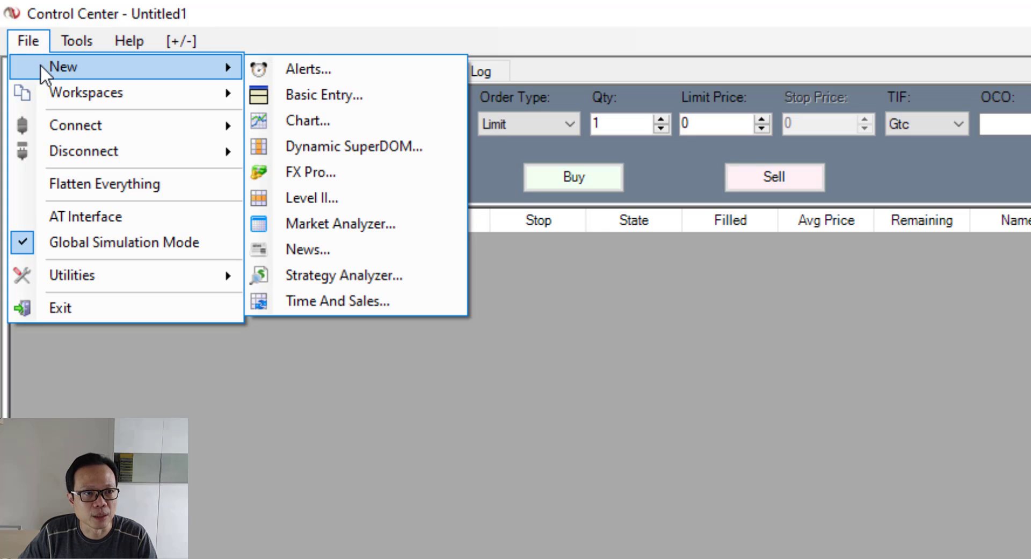
click(325, 273)
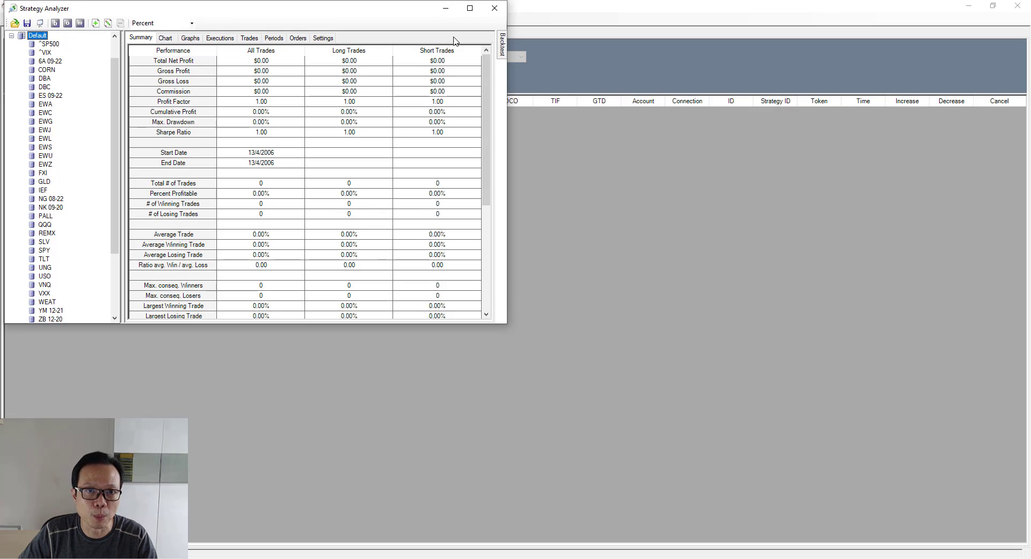
click(469, 9)
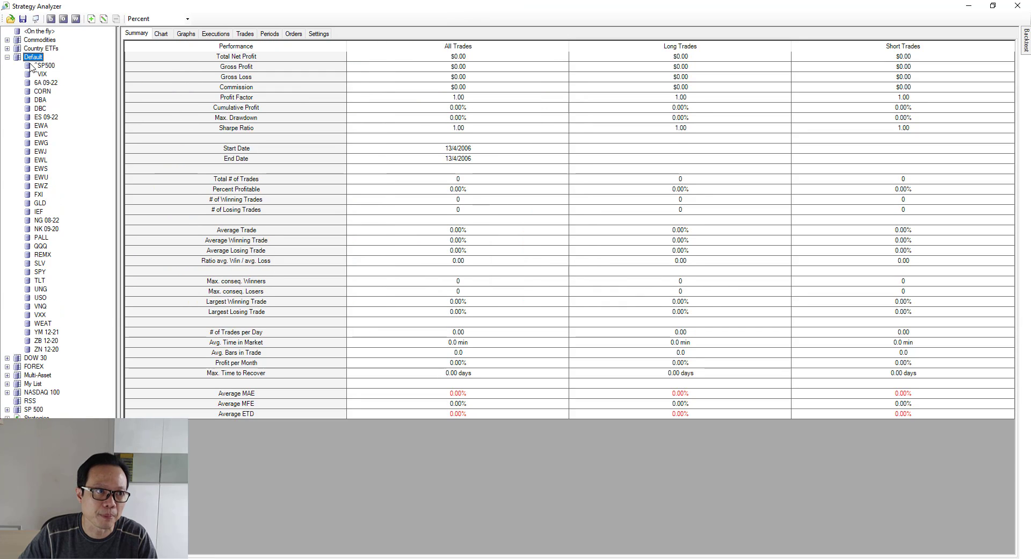
Collapse the Default instrument list, expand My List and open the backtest settings for SPY.
click(7, 57)
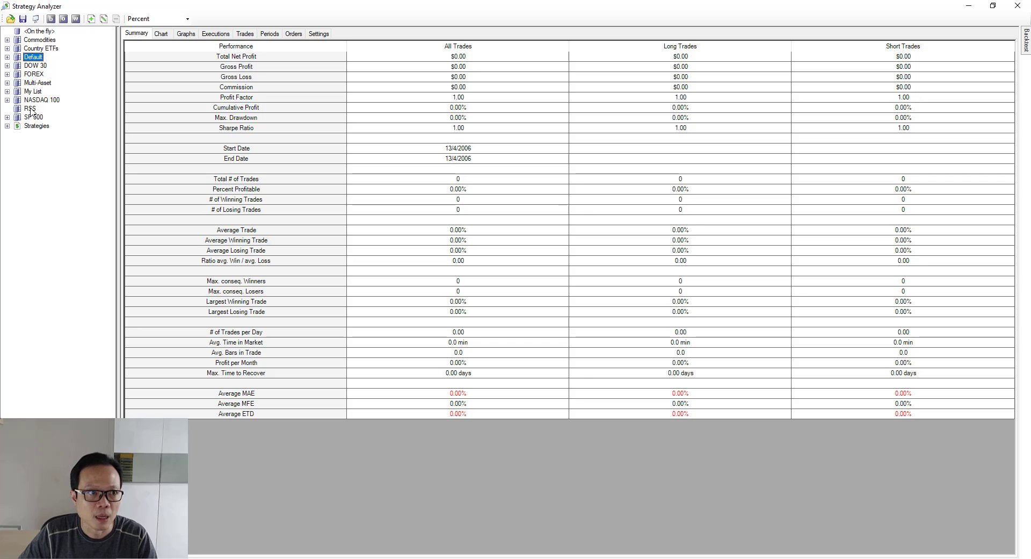
click(7, 92)
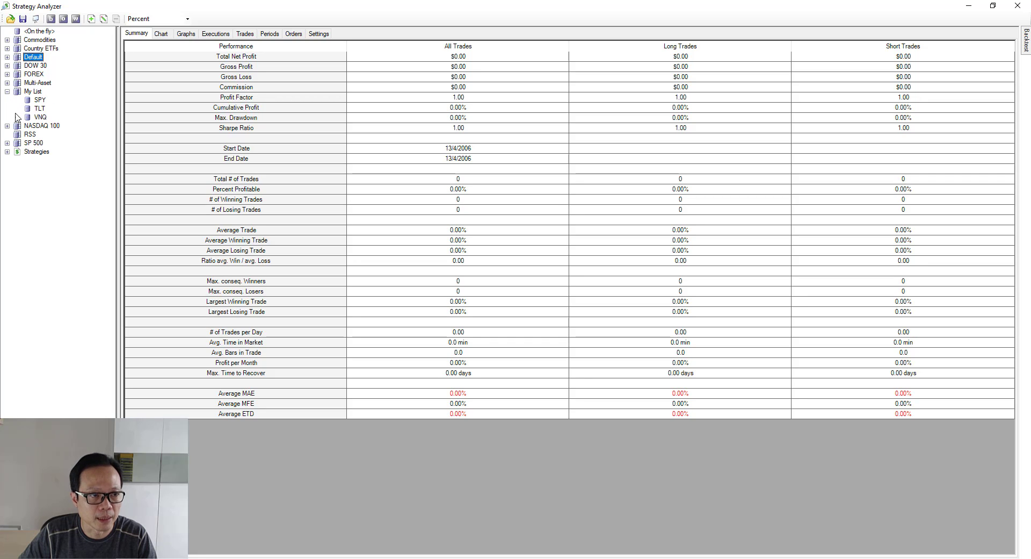
click(40, 101)
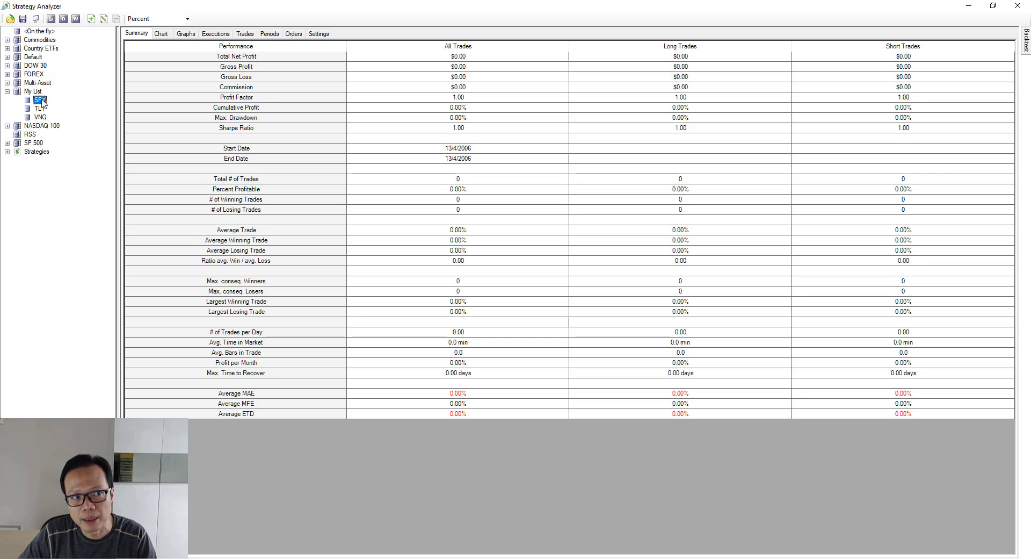
right_click(43, 102)
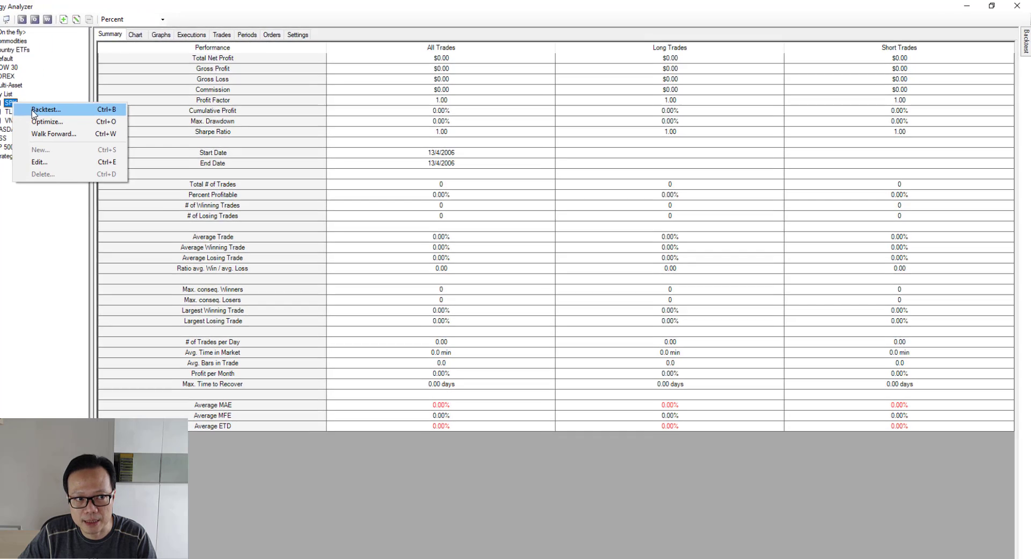
click(62, 108)
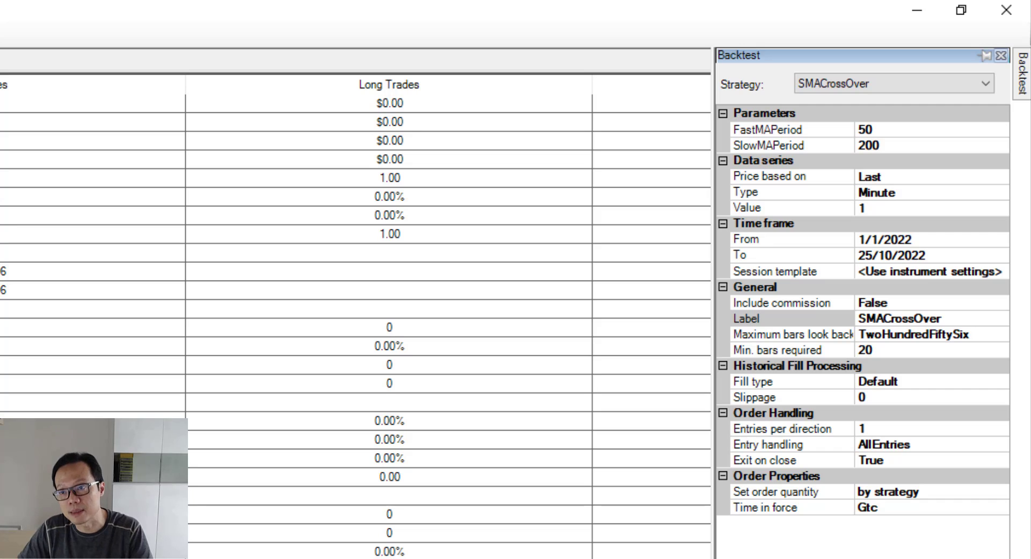
Choose SMACrossOver as the backtest strategy and review its FastMAPeriod and SlowMAPeriod parameters.
click(955, 85)
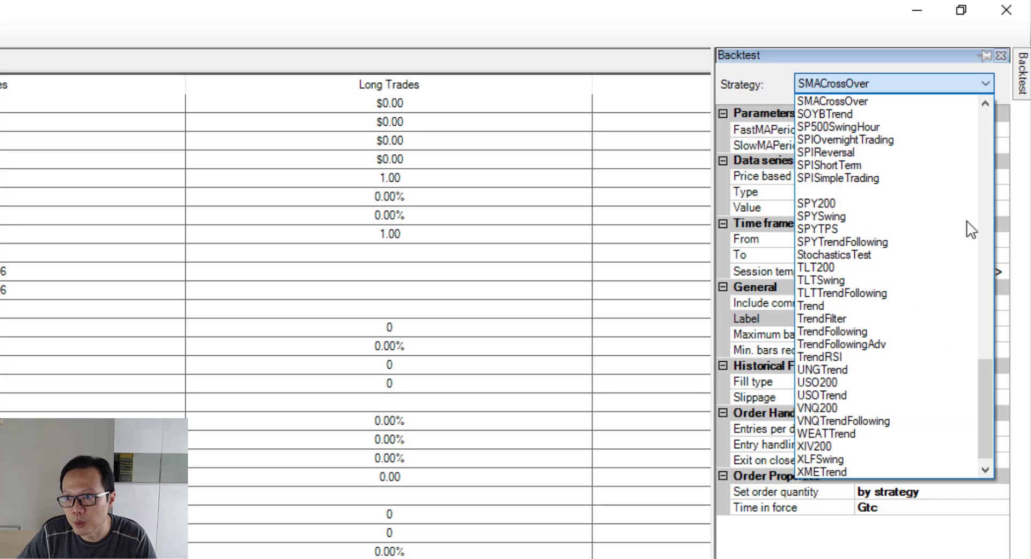
drag(990, 385, 975, 410)
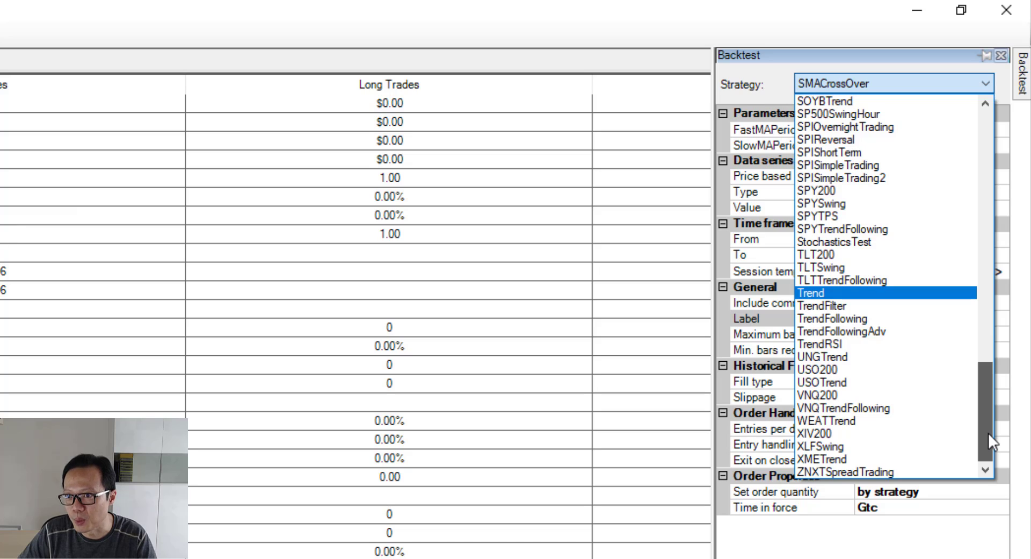
scroll(989, 430, up, 4)
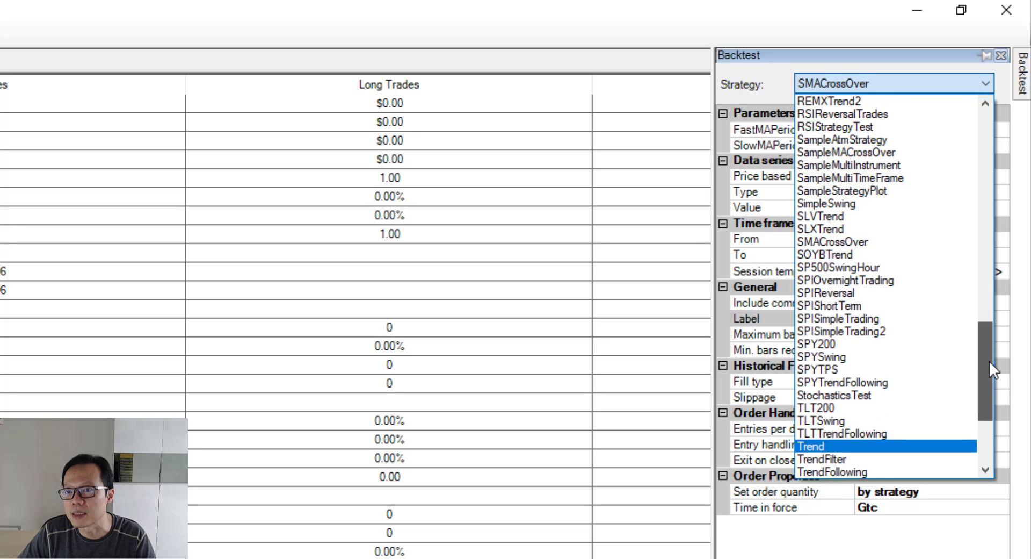
click(858, 243)
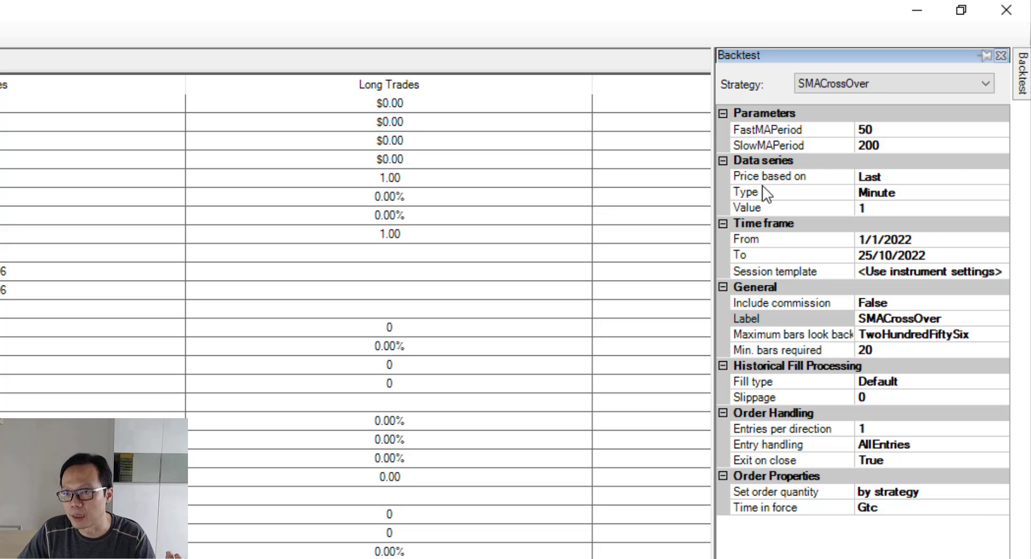
click(802, 133)
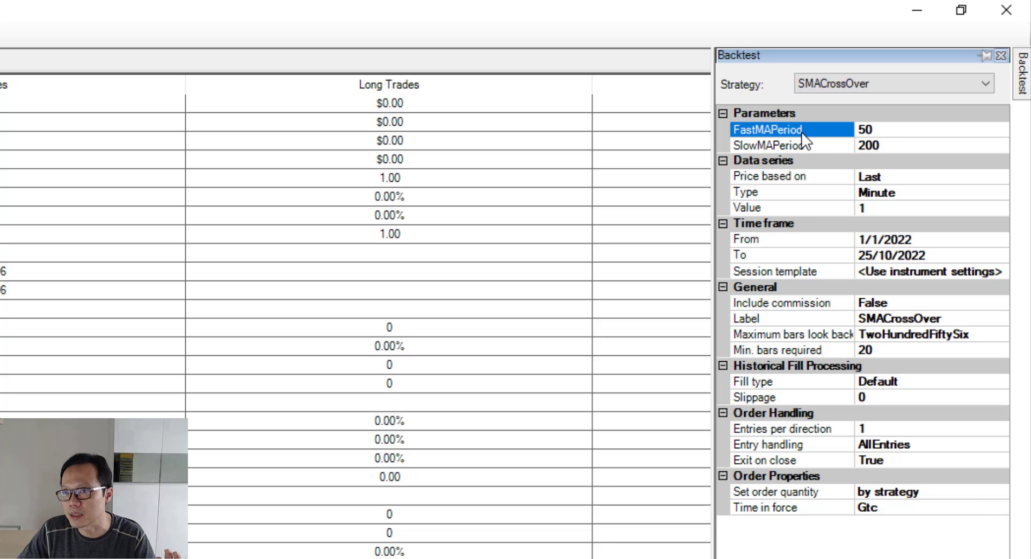
click(801, 146)
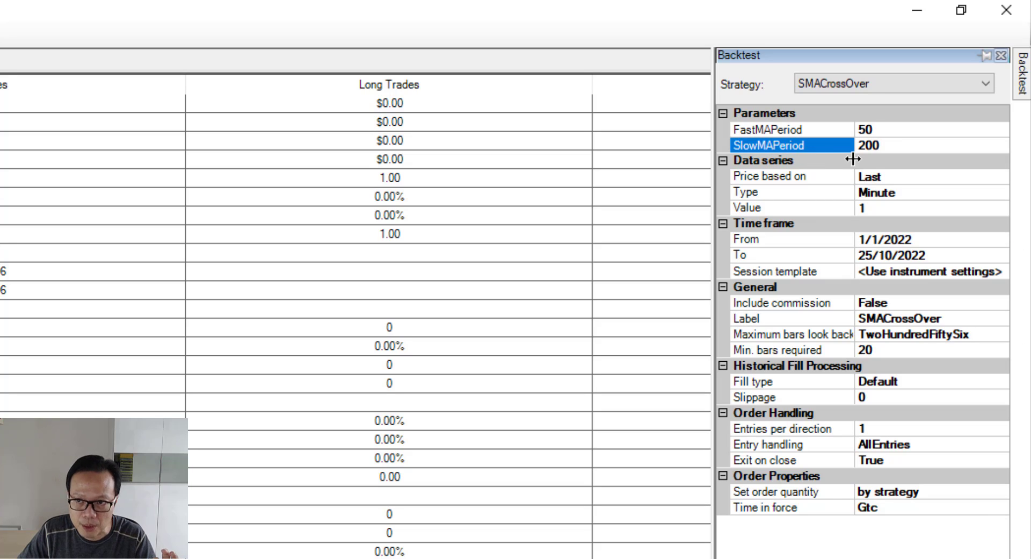
click(905, 130)
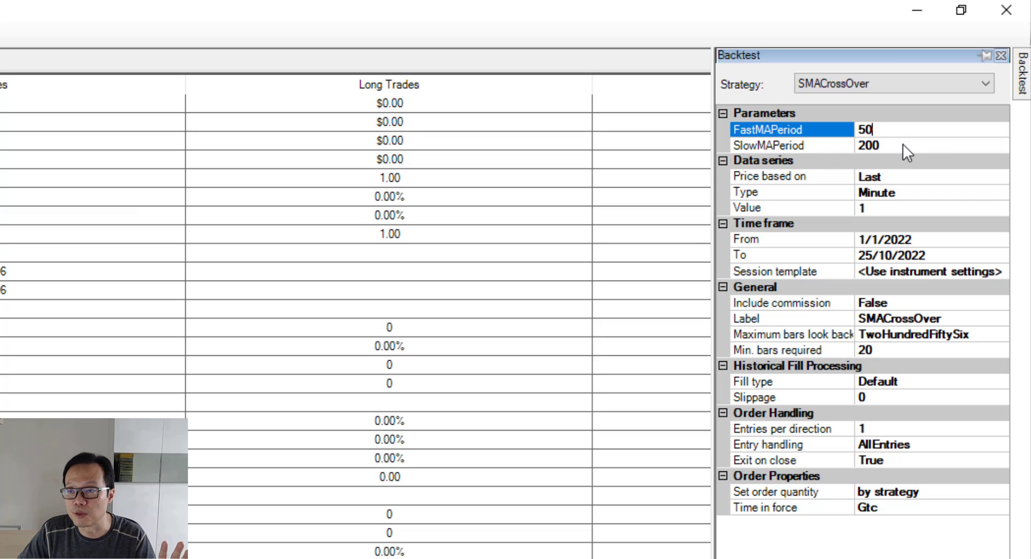
click(903, 144)
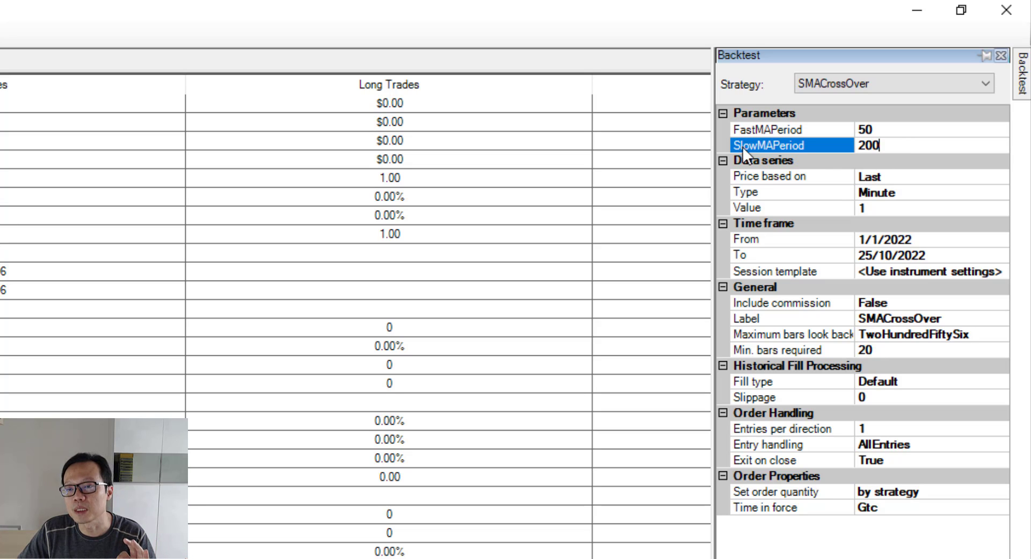
Set the data series type of the backtest to Day.
click(934, 192)
click(1002, 193)
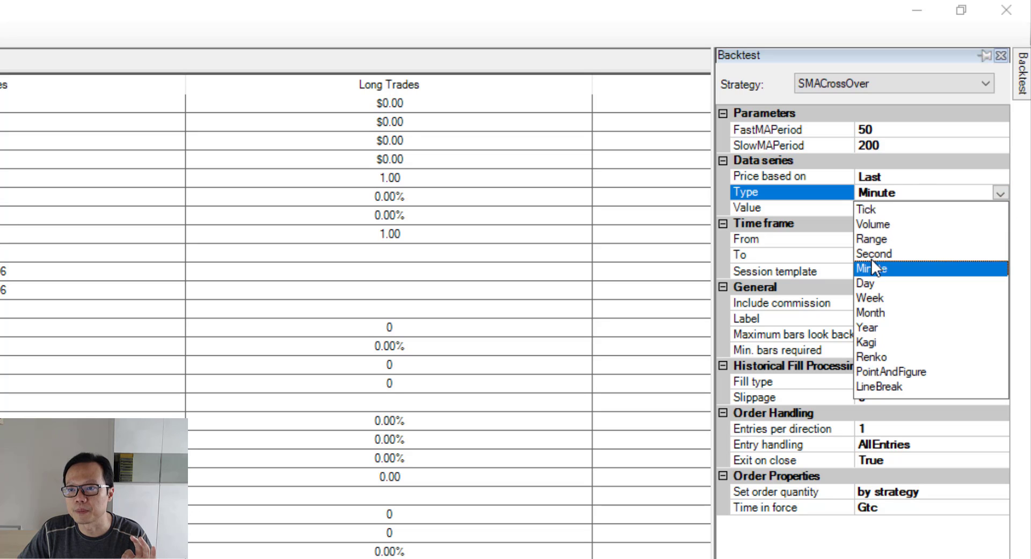
click(866, 283)
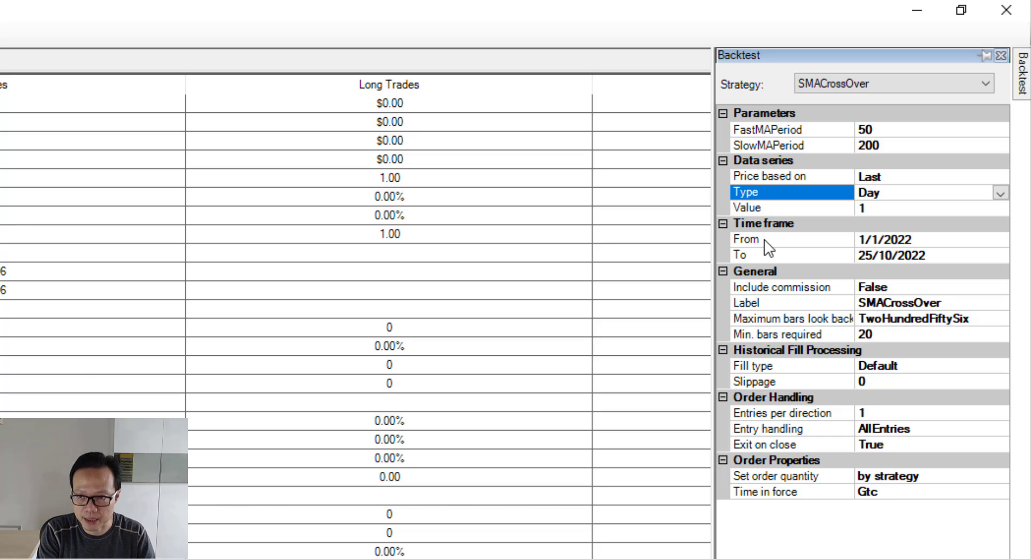
Set the backtest's From date to 1/1/2000 and run the backtest.
click(921, 239)
click(920, 239)
key(shift+Left)
key(shift+Left)
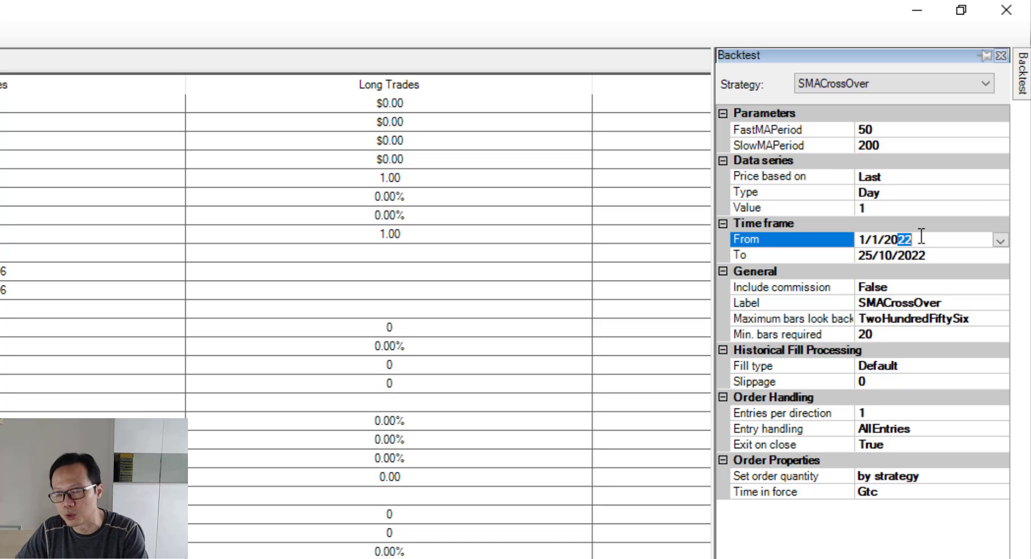
text(00)
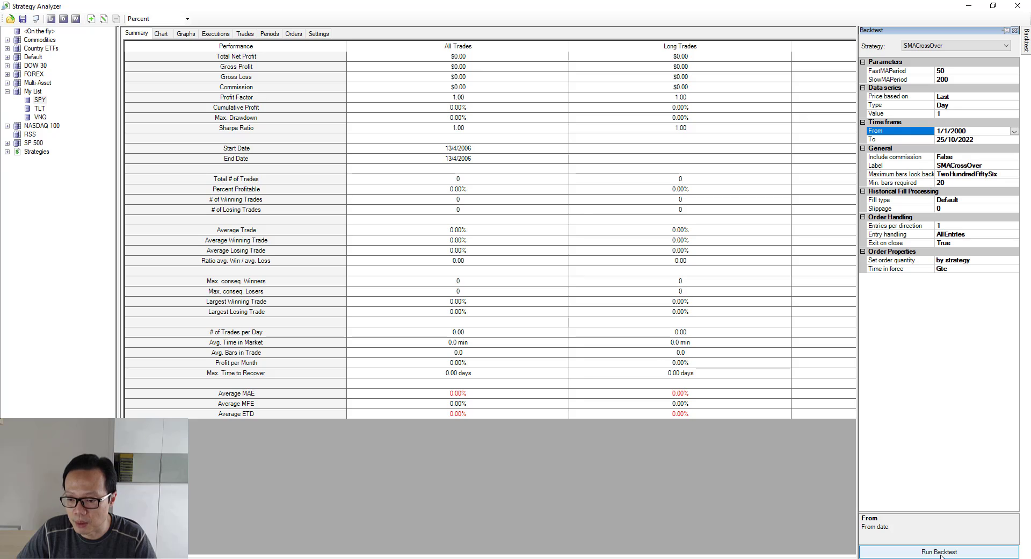
click(940, 552)
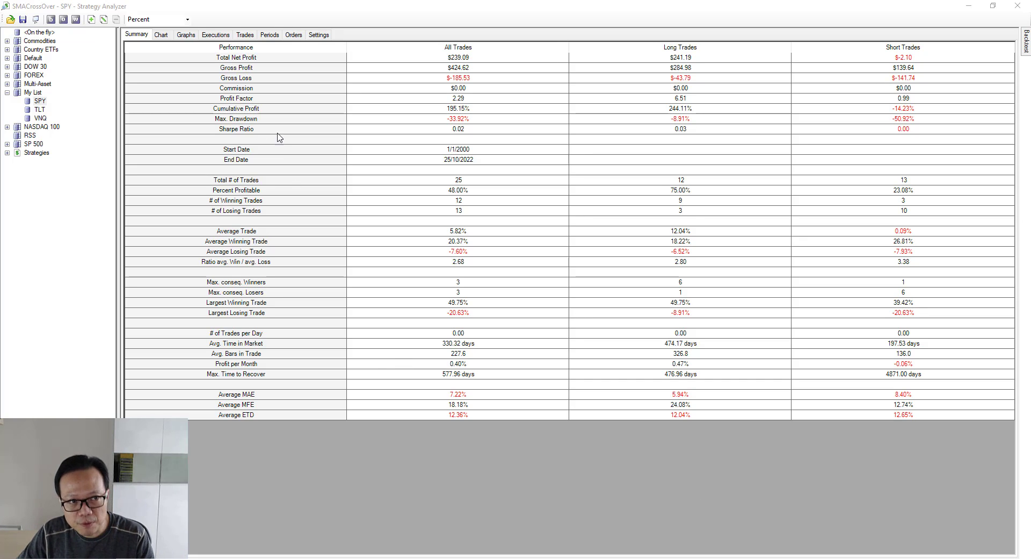
Examine the backtest's entries and exits on the SPY daily chart over several years up to the latest bars.
click(160, 34)
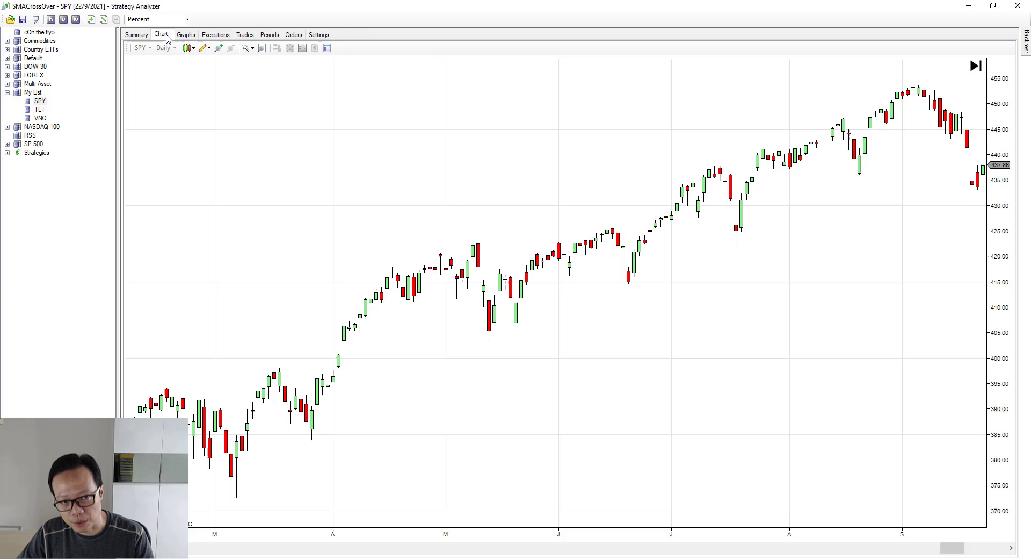
drag(461, 541, 640, 541)
drag(895, 460, 559, 469)
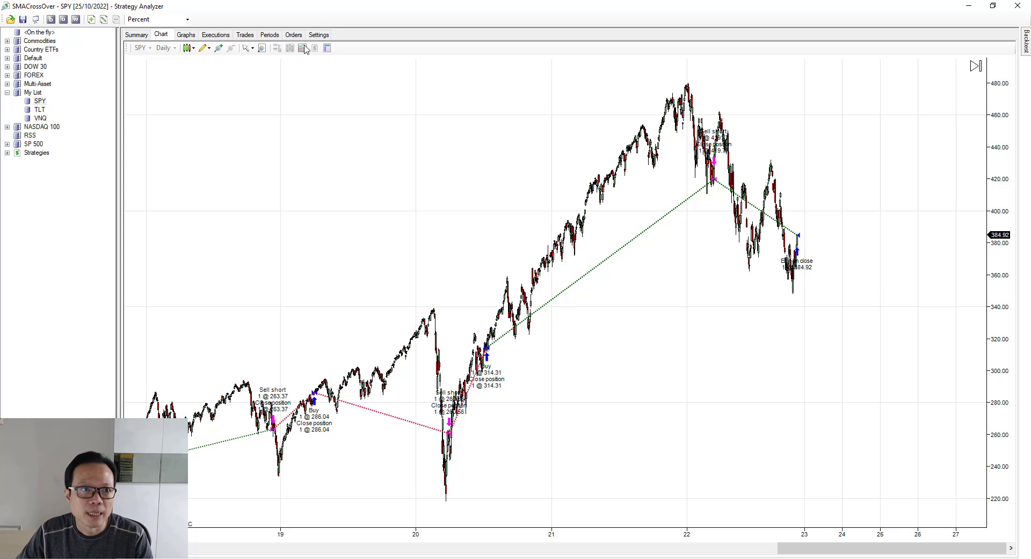
Review the backtest's cumulative profit graph, its executions and the list of individual trades.
click(186, 35)
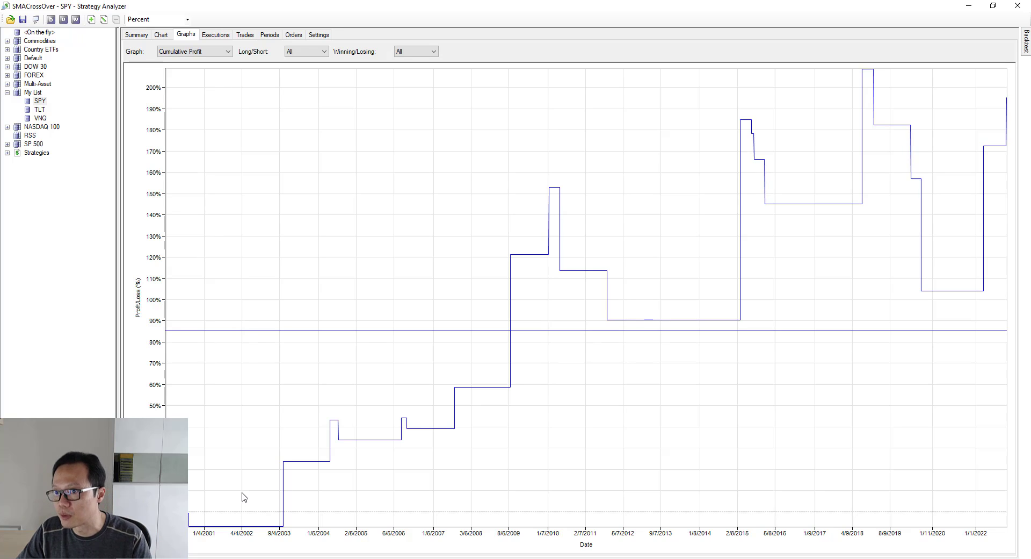
click(215, 38)
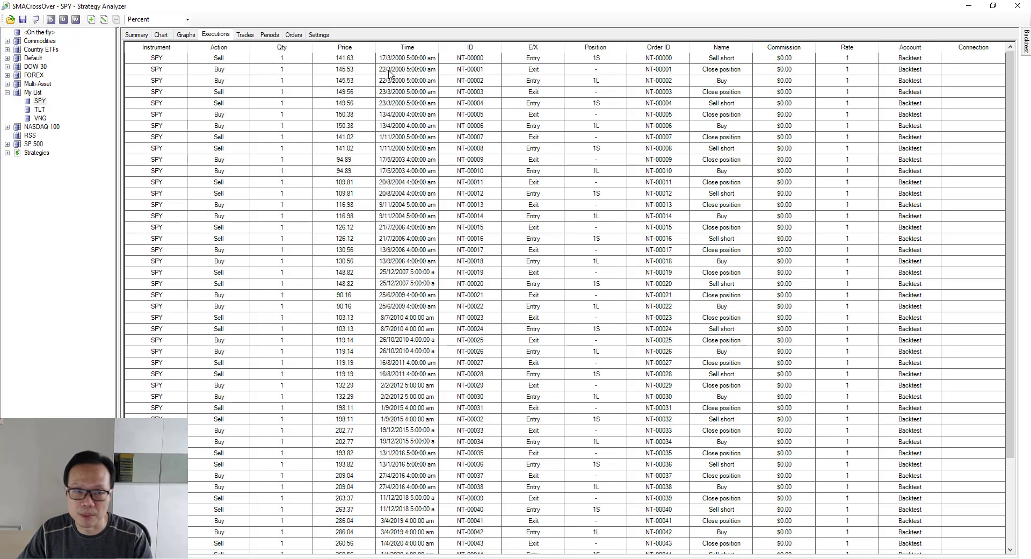
click(245, 35)
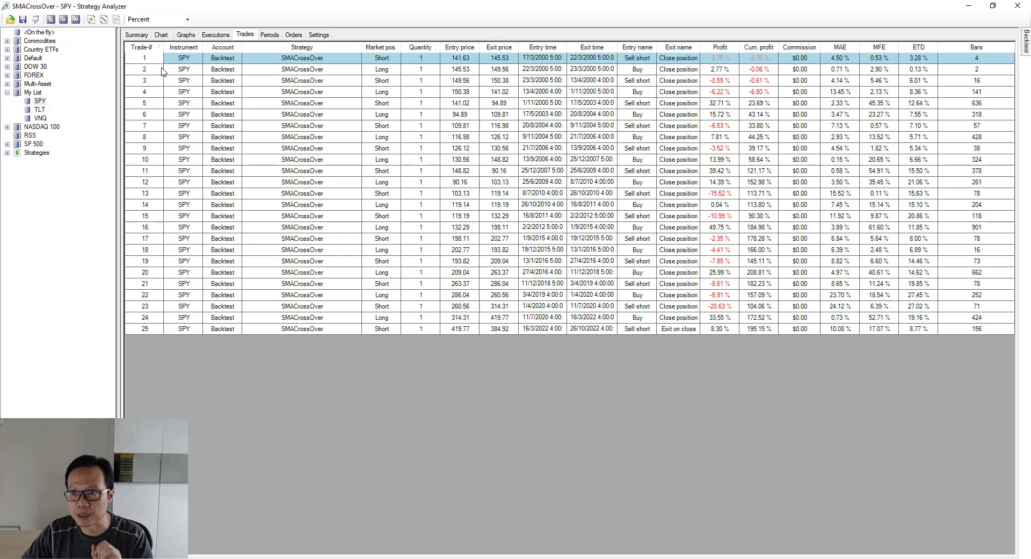
Review the backtest performance by period, comparing the daily breakdown with the annual one.
click(270, 35)
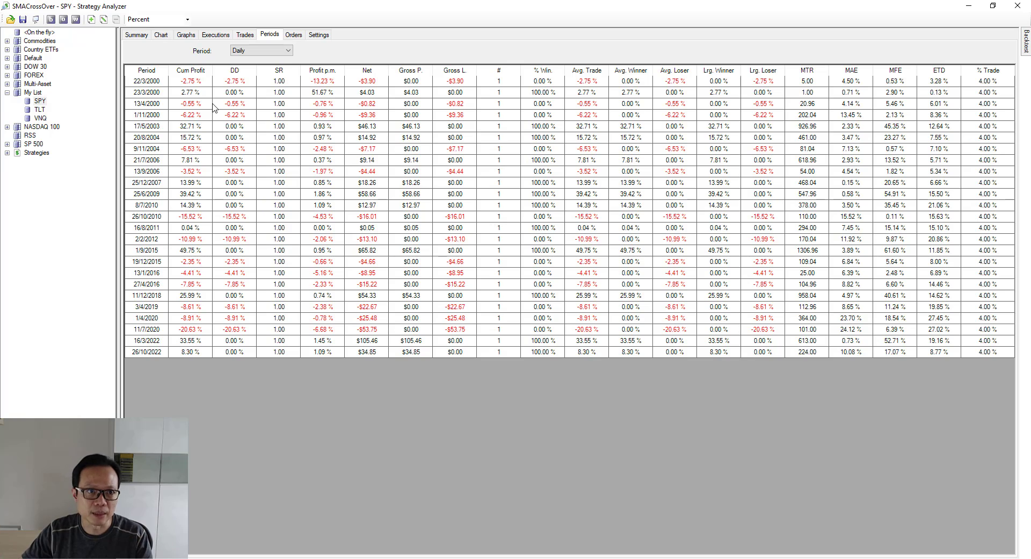
click(258, 54)
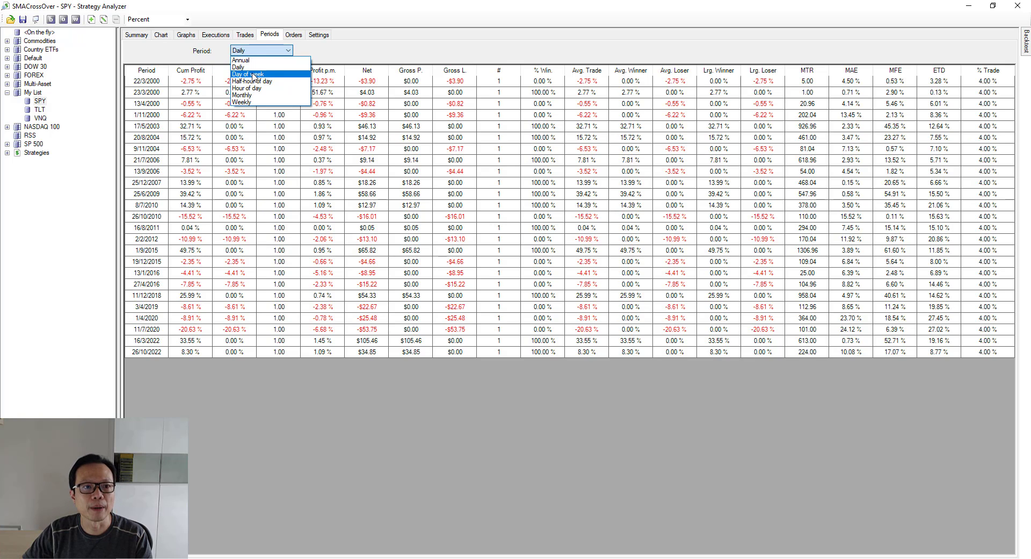
click(258, 87)
click(260, 52)
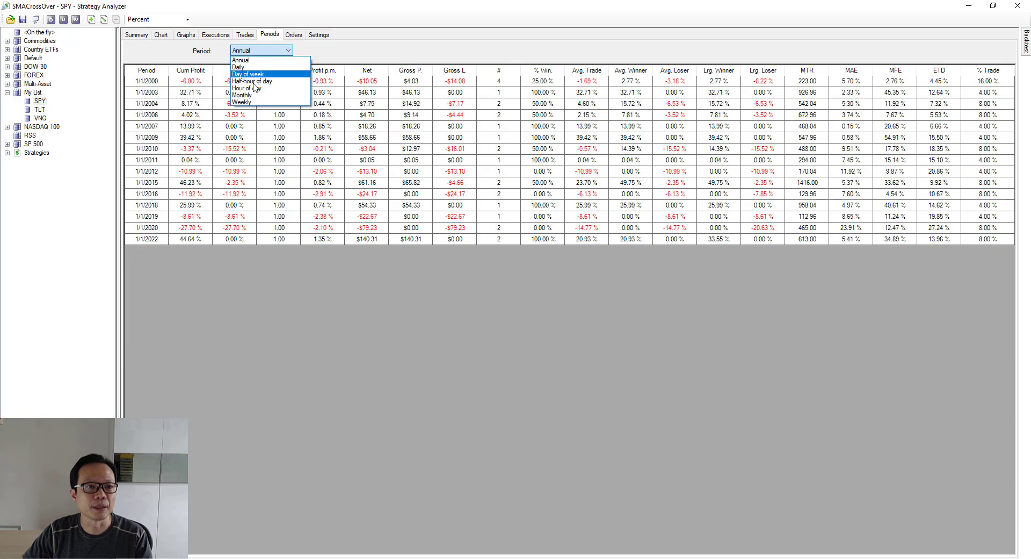
click(251, 103)
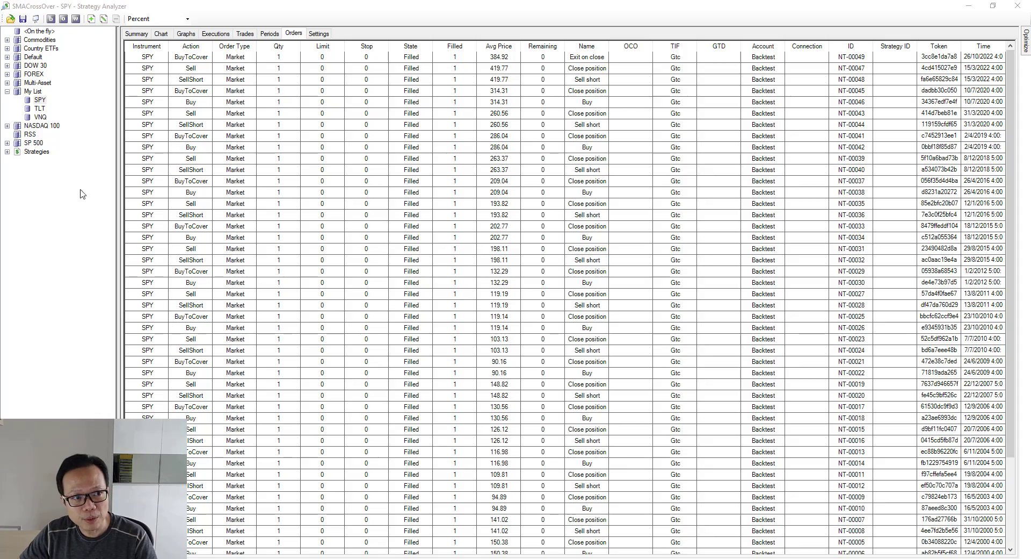
Start an optimization for SPY and set the FastMAPeriod range from 10 to 150 with an increment of 5.
right_click(41, 100)
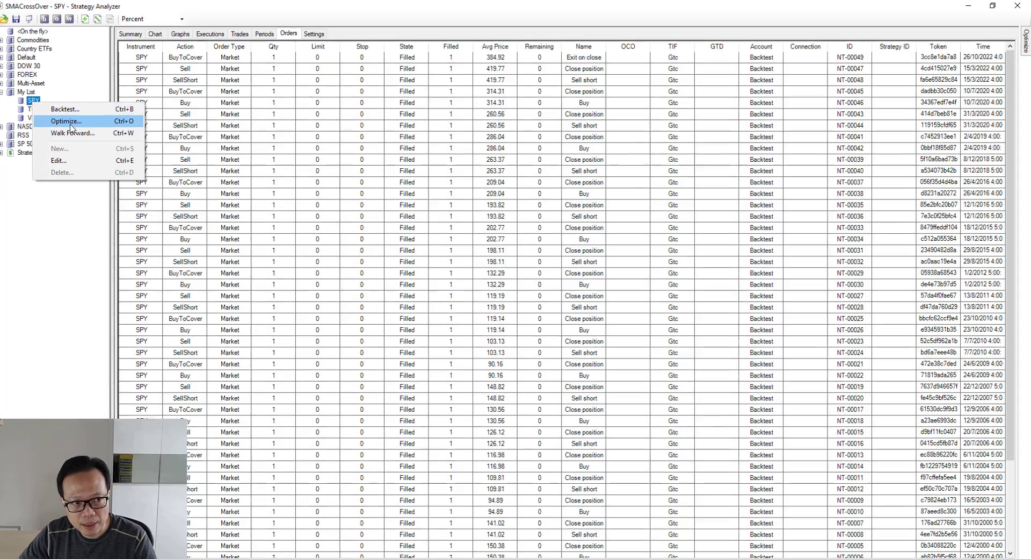
click(73, 120)
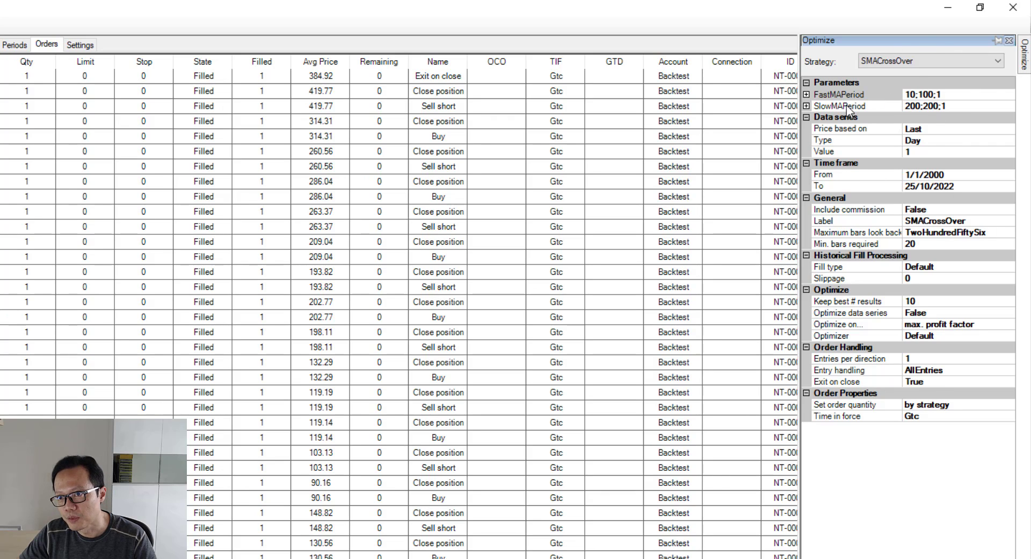
click(807, 94)
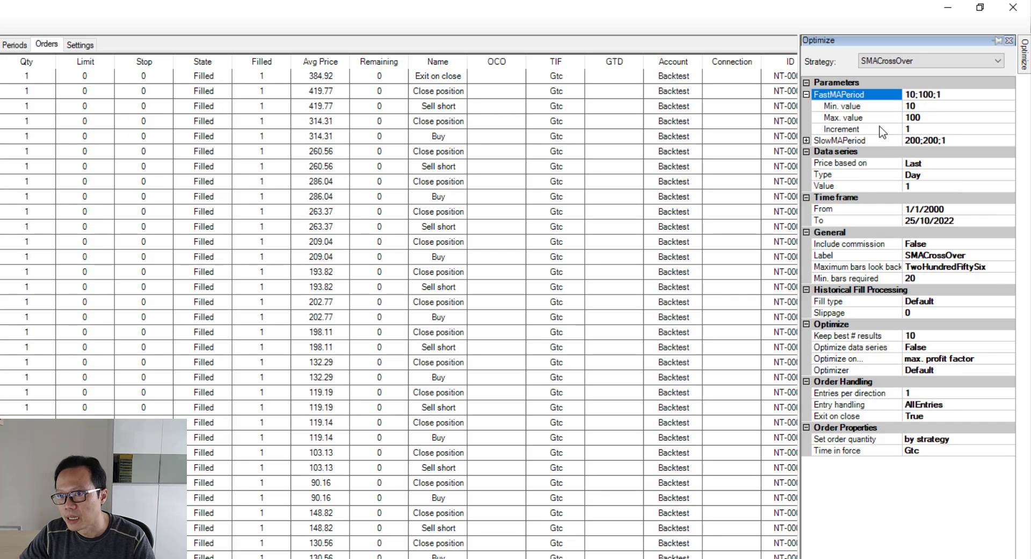
click(925, 107)
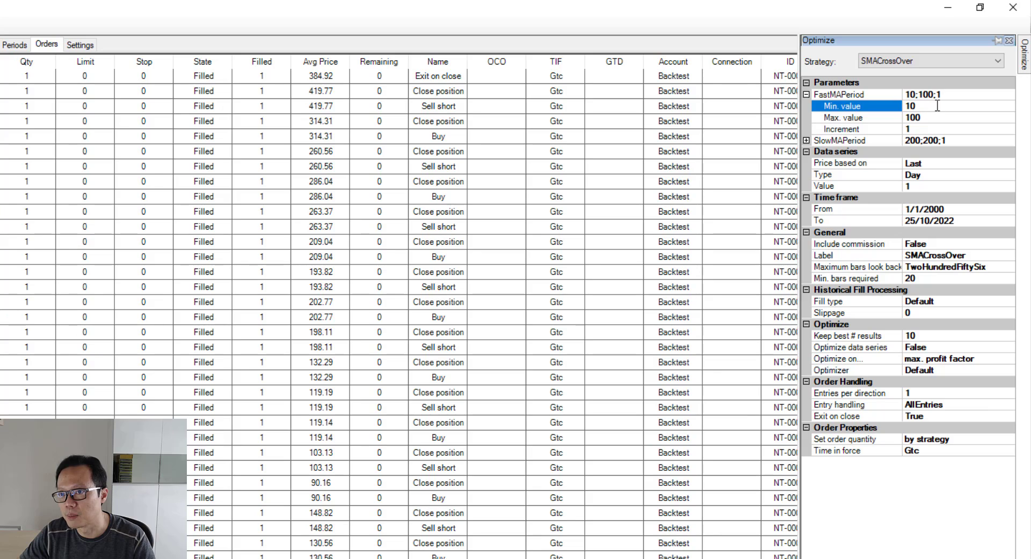
drag(937, 106, 903, 106)
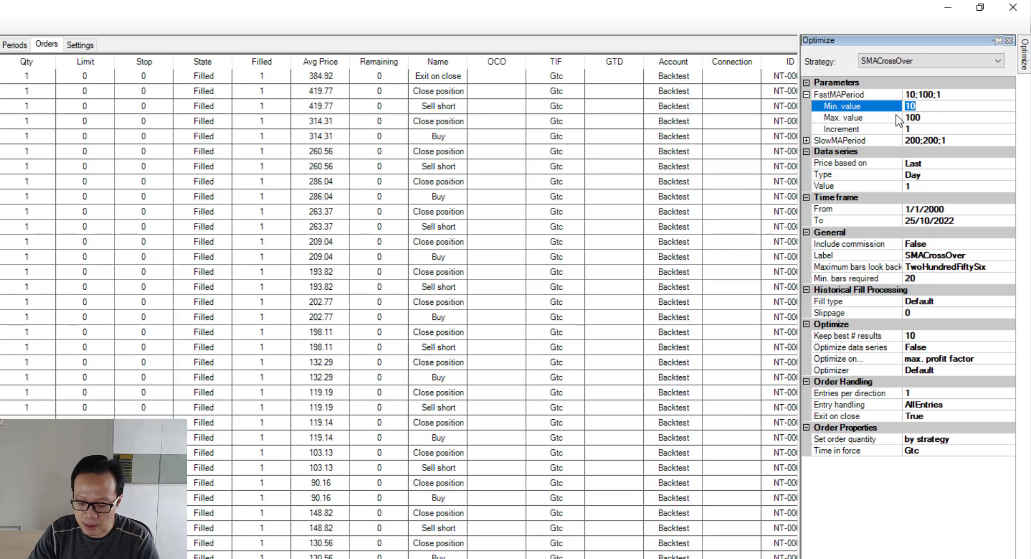
text(10)
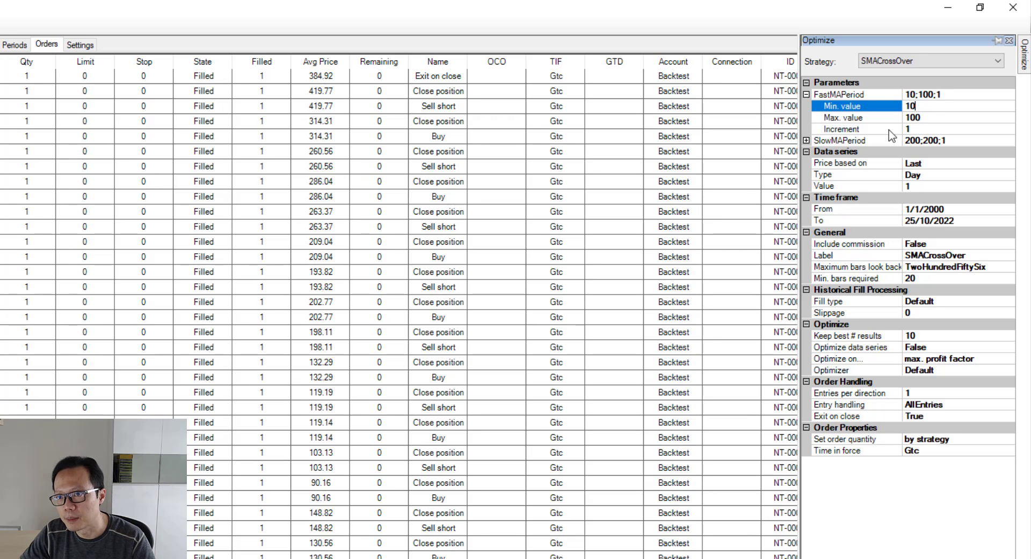
click(868, 119)
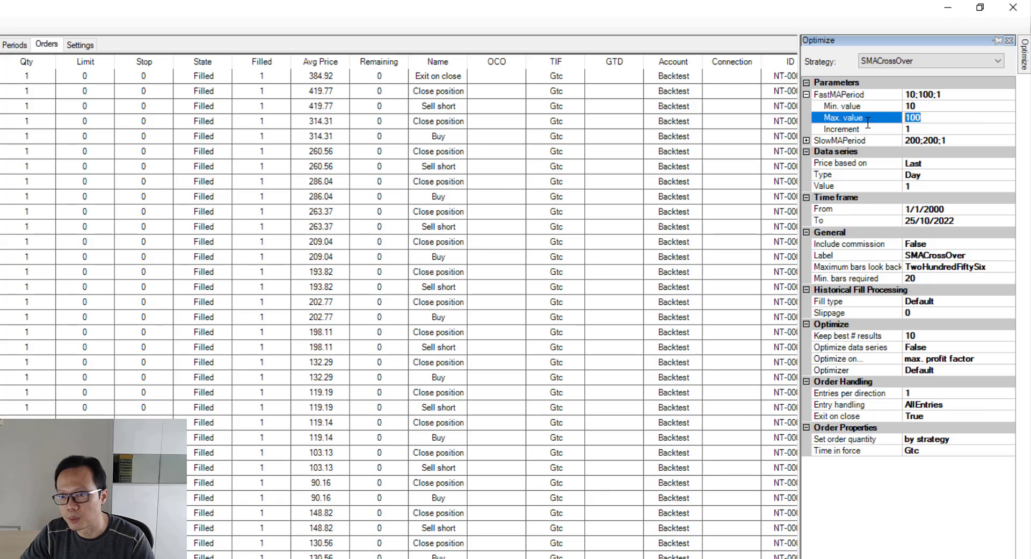
text(150)
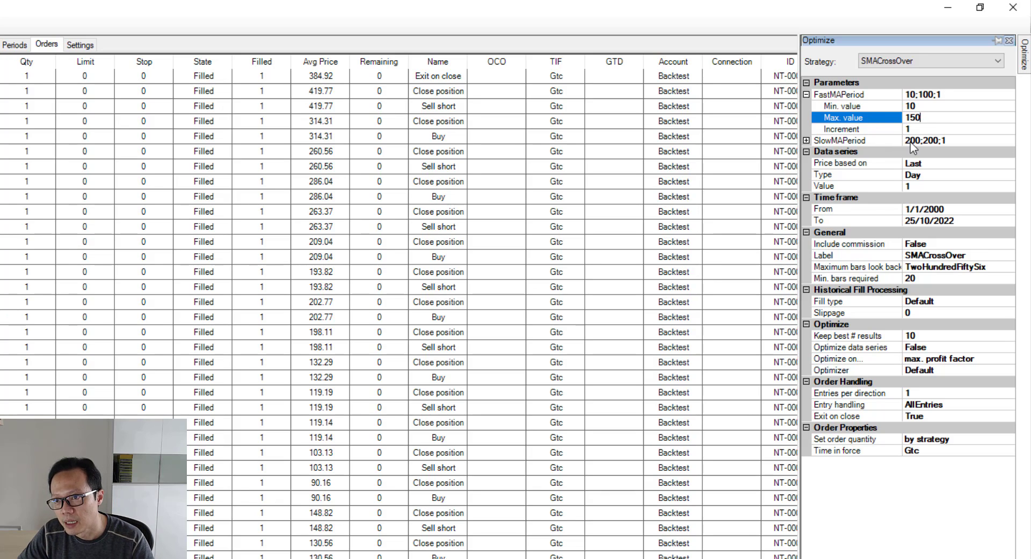
click(884, 129)
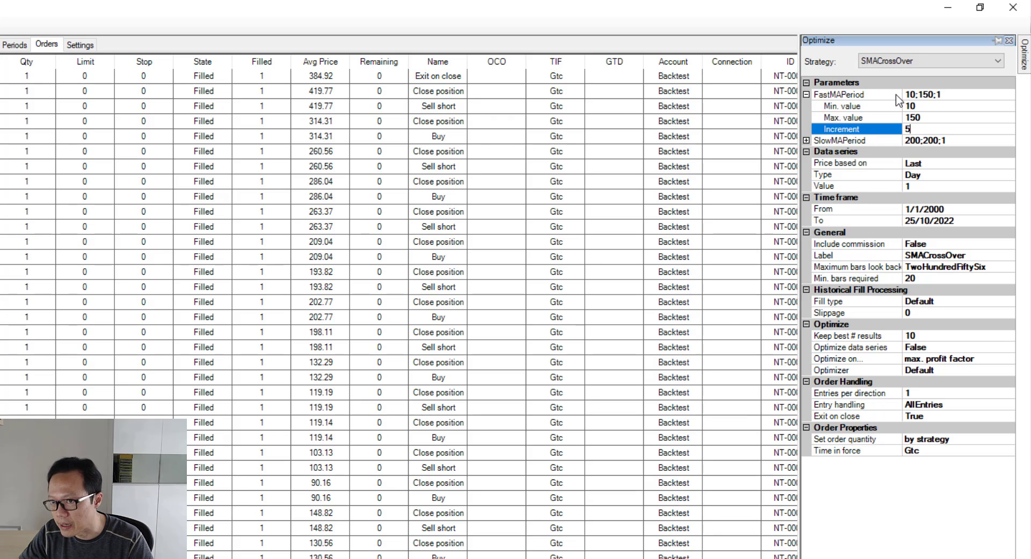
Set the SlowMAPeriod optimization range from 150 to 250 with an increment of 5.
click(807, 141)
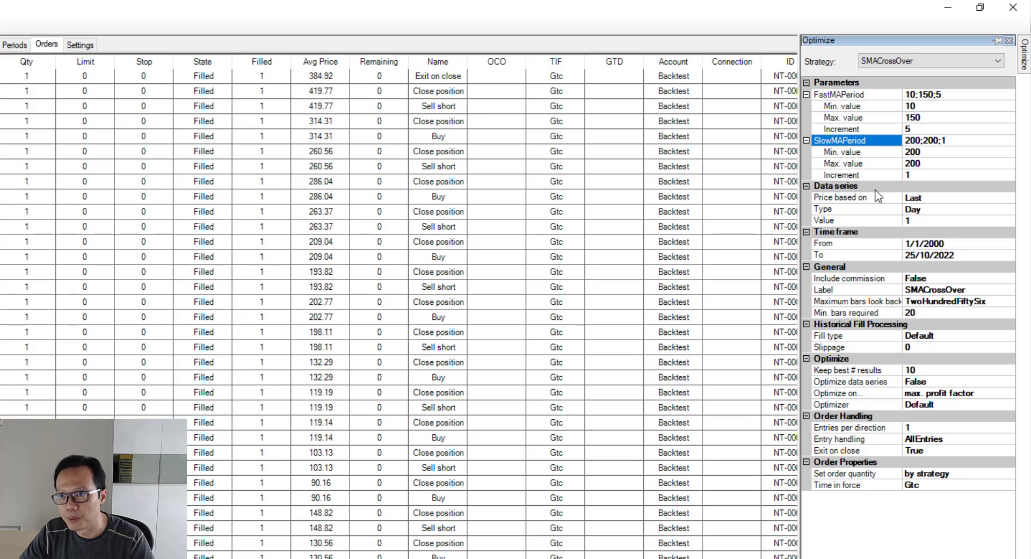
click(926, 152)
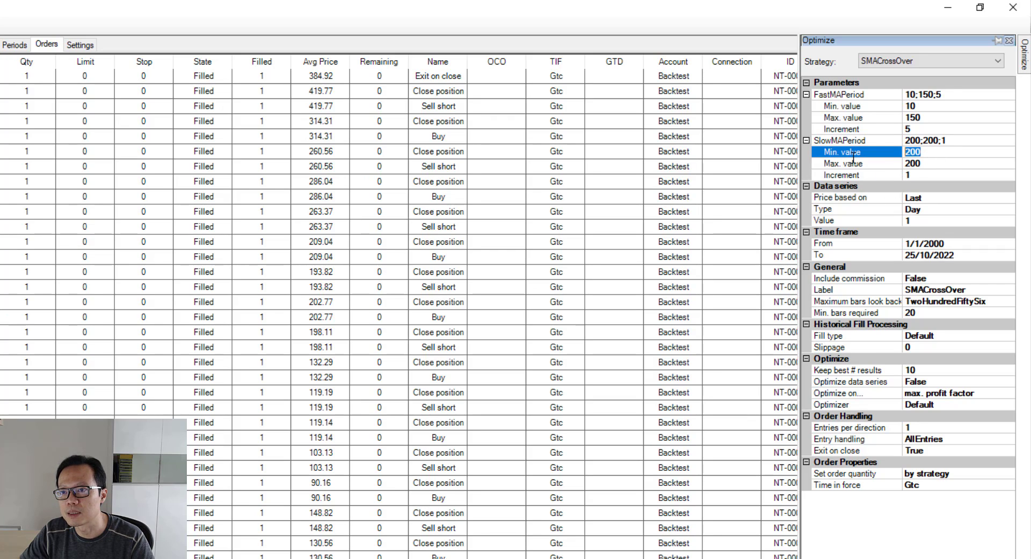
text(150)
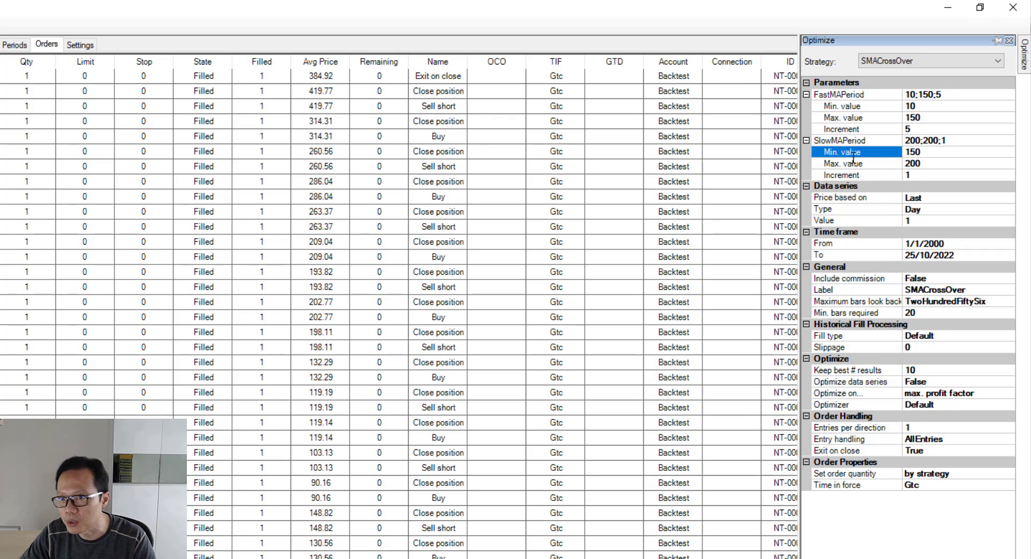
click(935, 165)
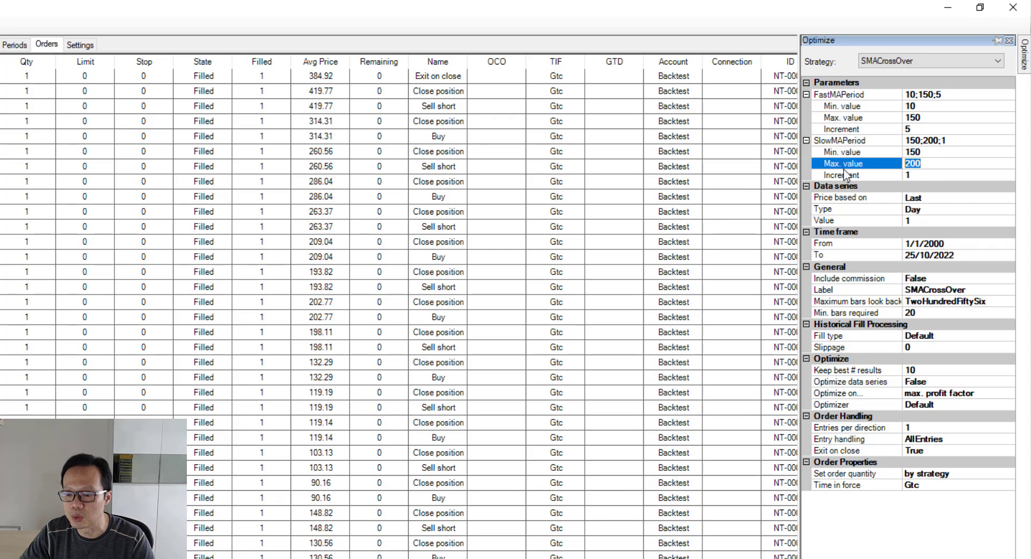
text(250)
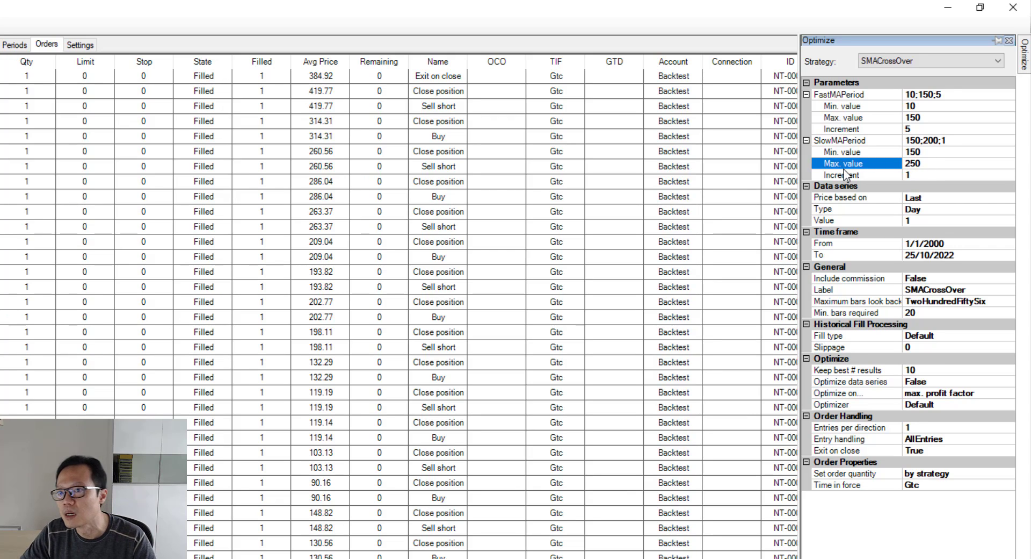
click(935, 174)
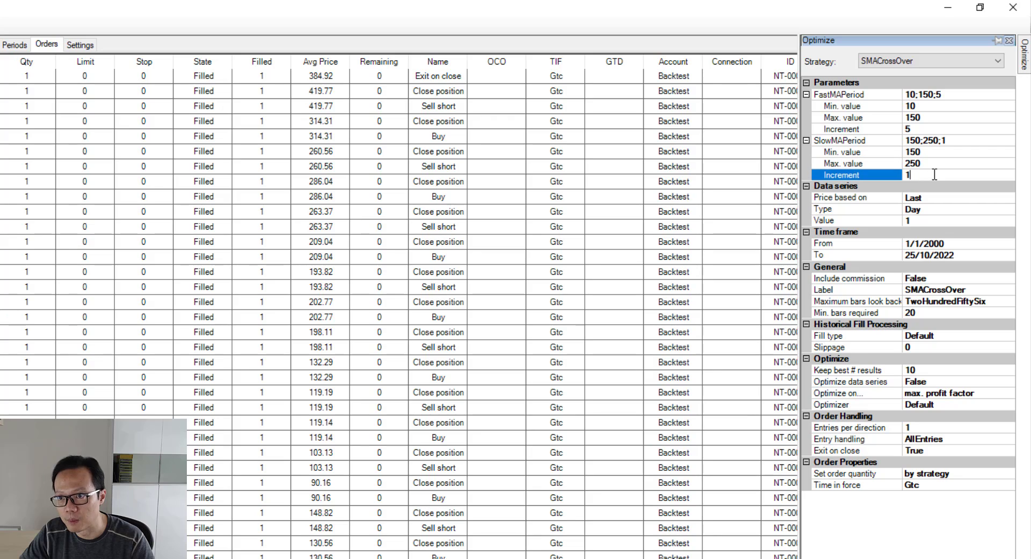
click(841, 174)
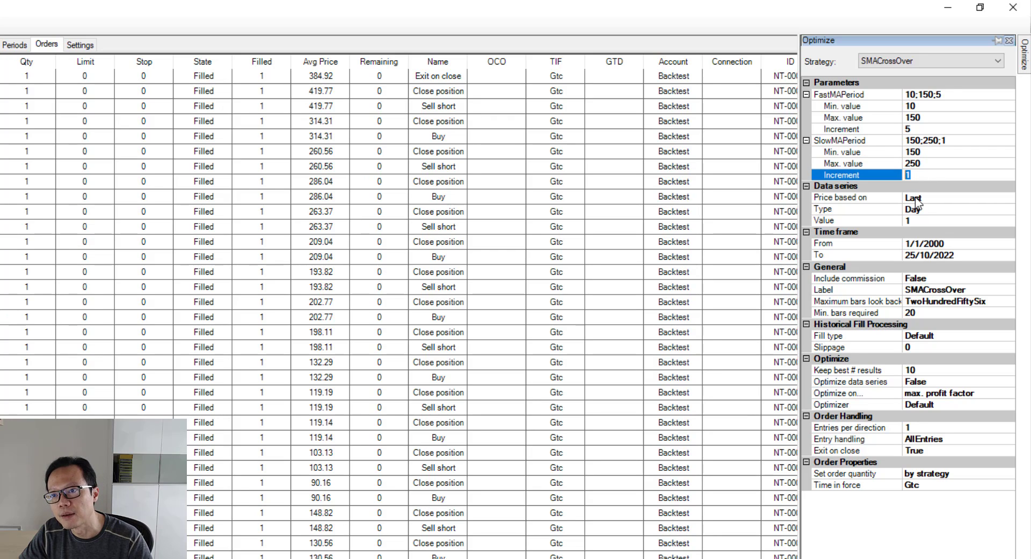
text(5)
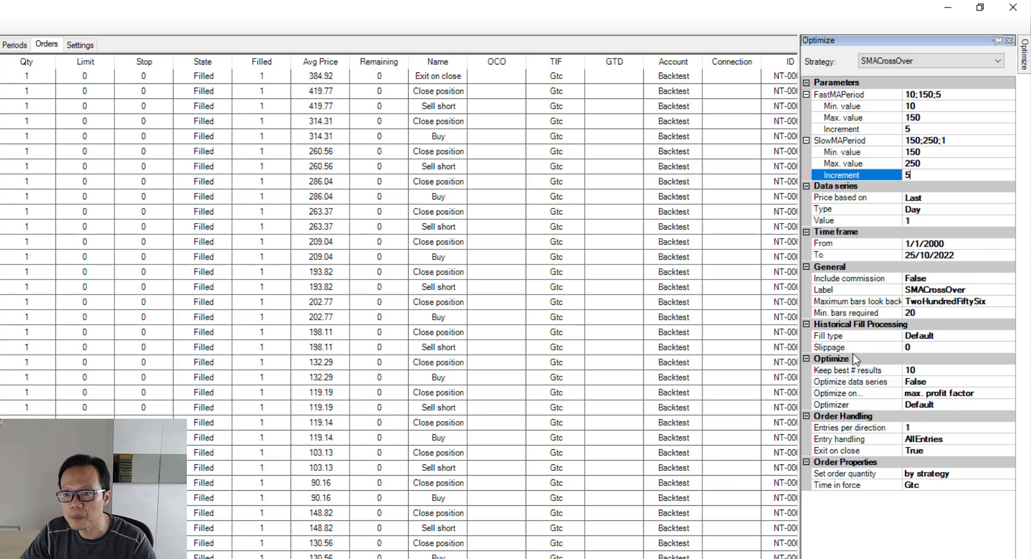
click(920, 372)
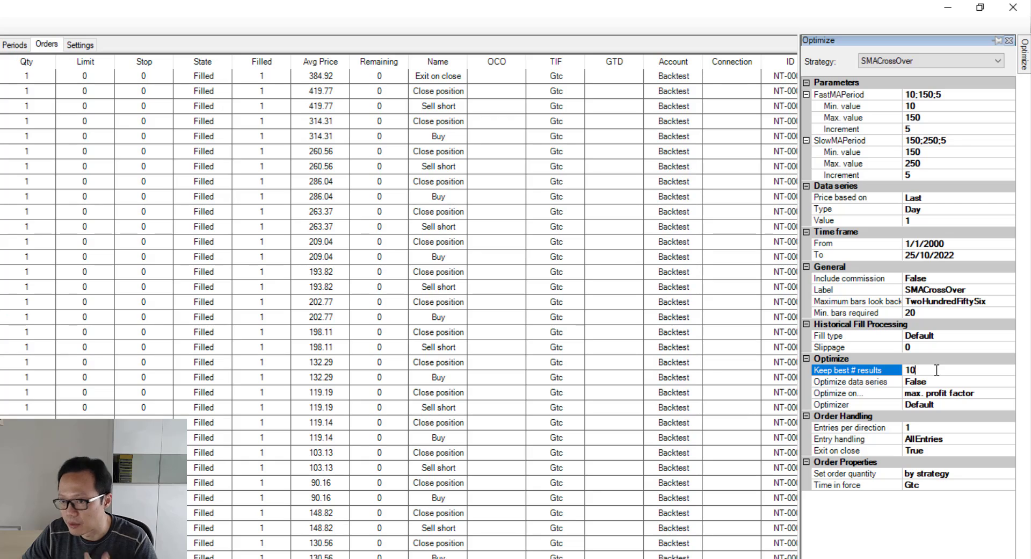
click(879, 369)
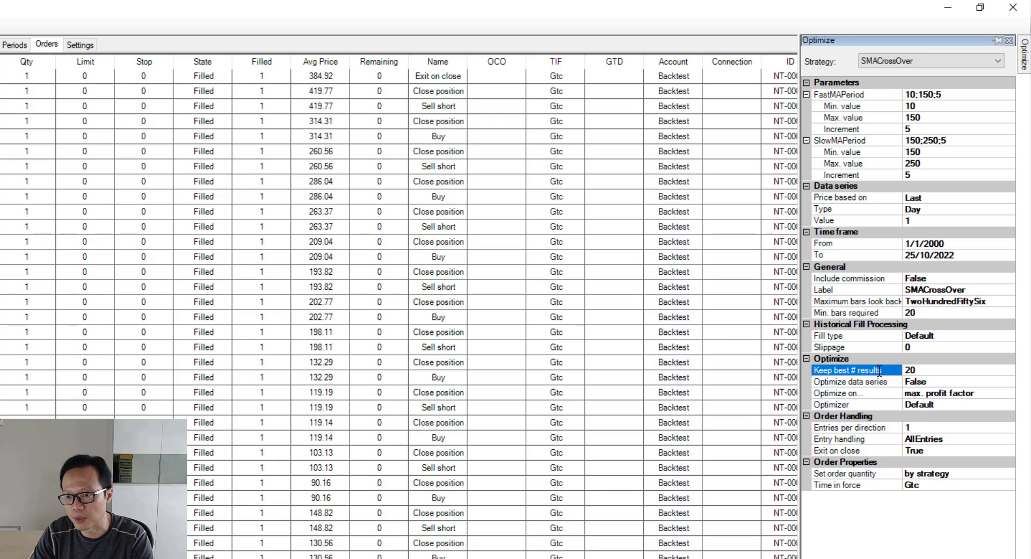
key(BackSpace)
key(BackSpace)
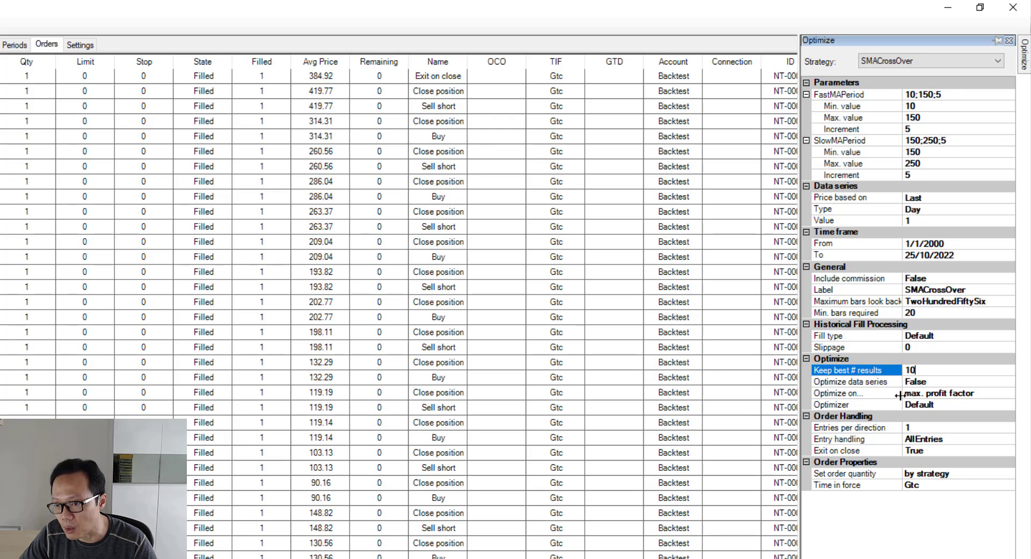
Set the optimization criterion to max. net profit.
click(1003, 397)
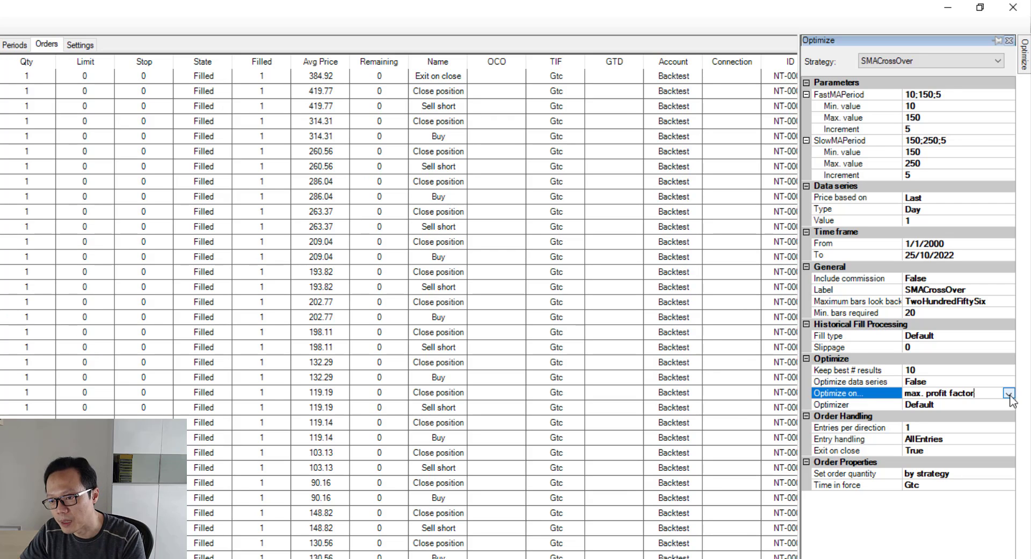
click(1010, 395)
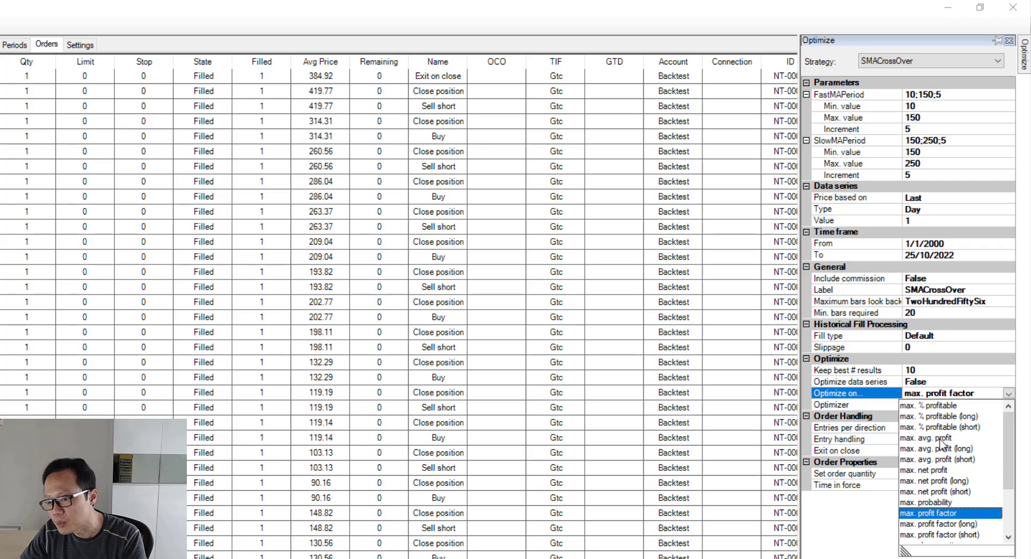
drag(1004, 456, 1004, 496)
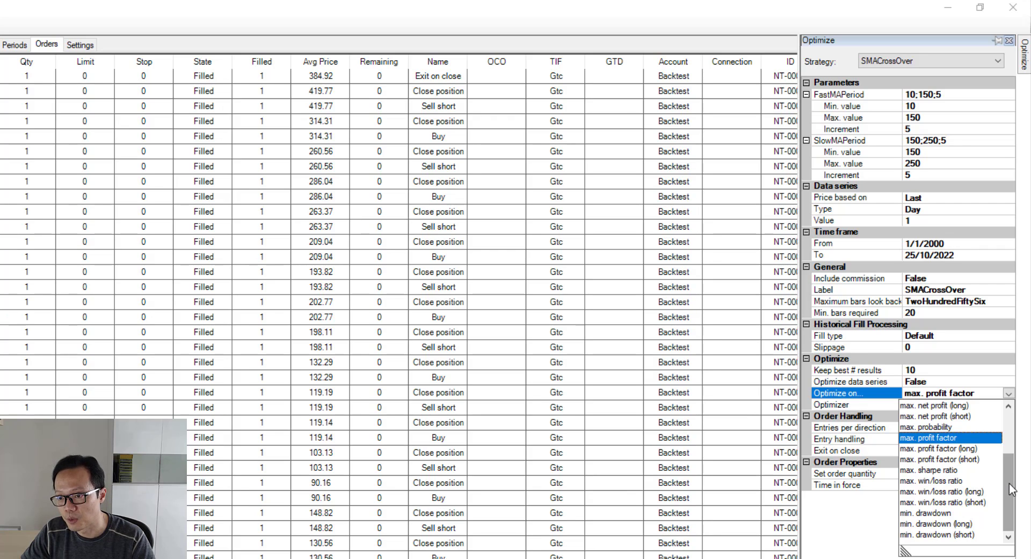
drag(1012, 489, 1009, 465)
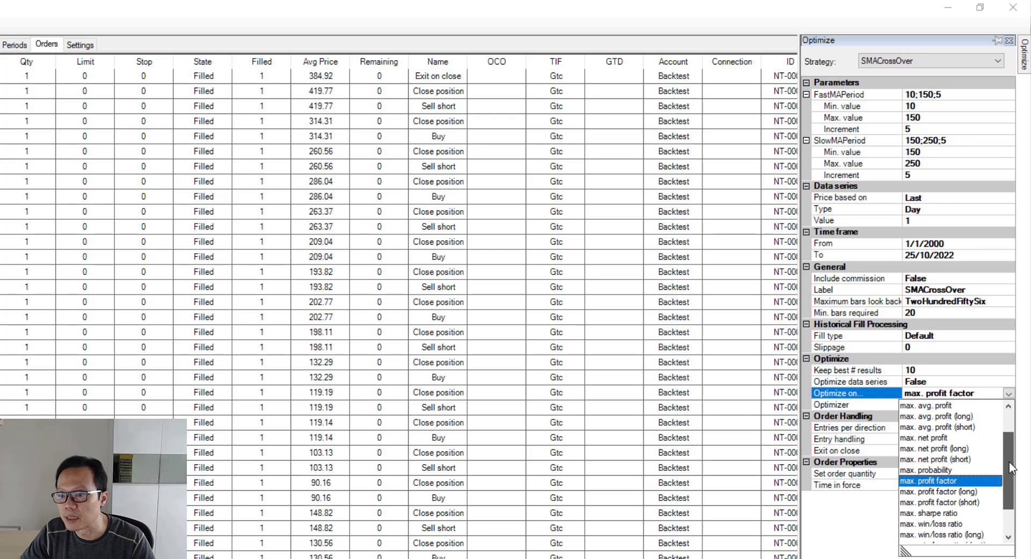
click(924, 439)
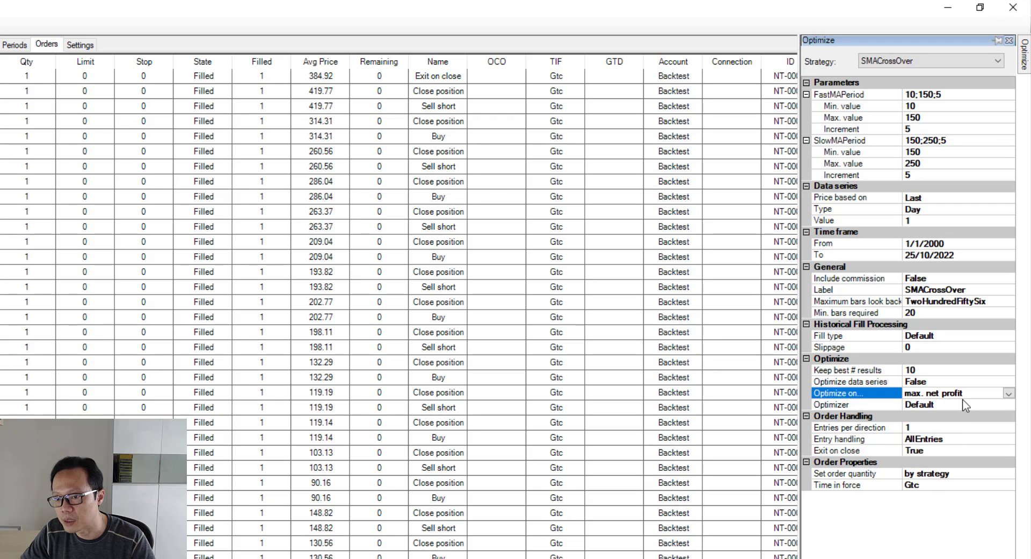
Choose the Default optimizer and run the optimization.
click(985, 406)
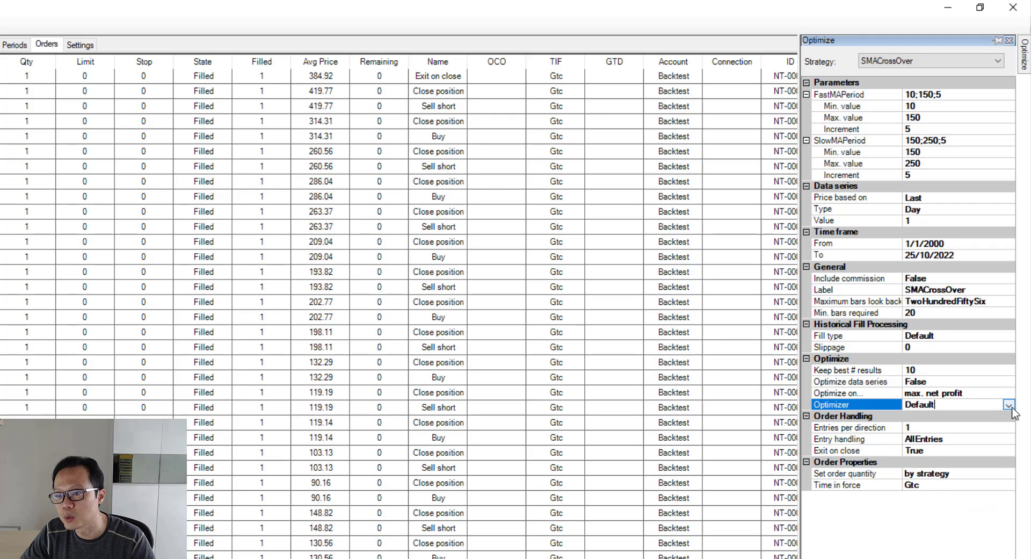
click(1009, 406)
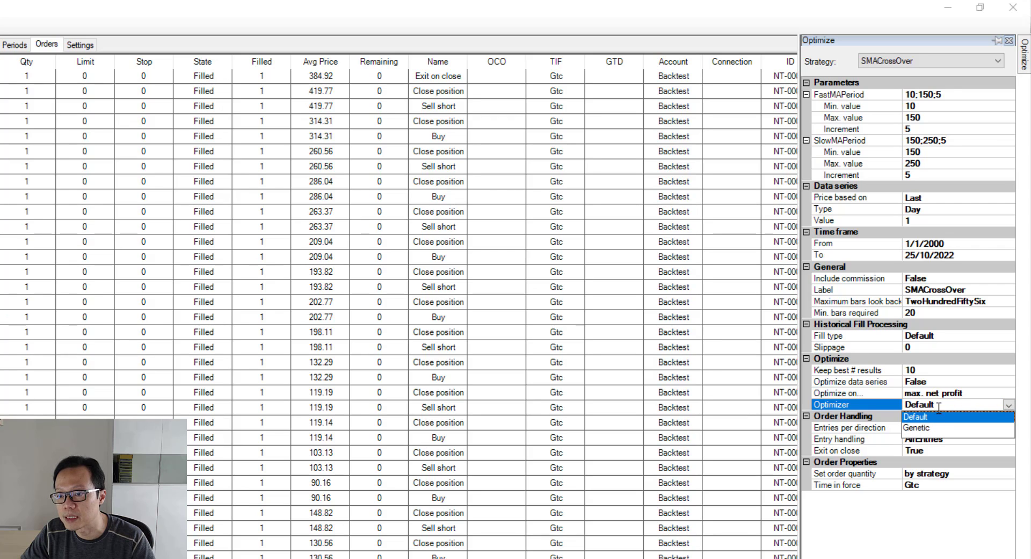
click(935, 418)
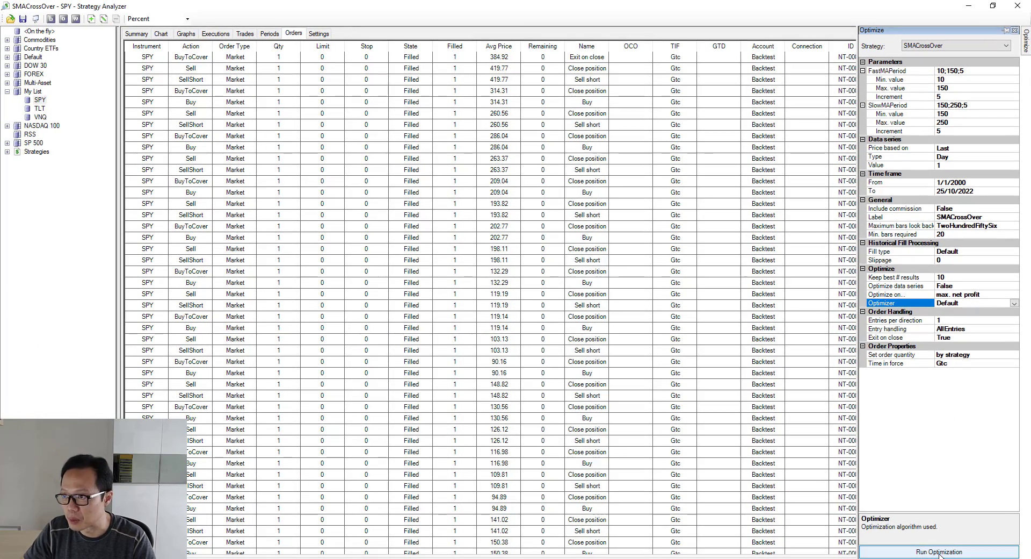
click(939, 552)
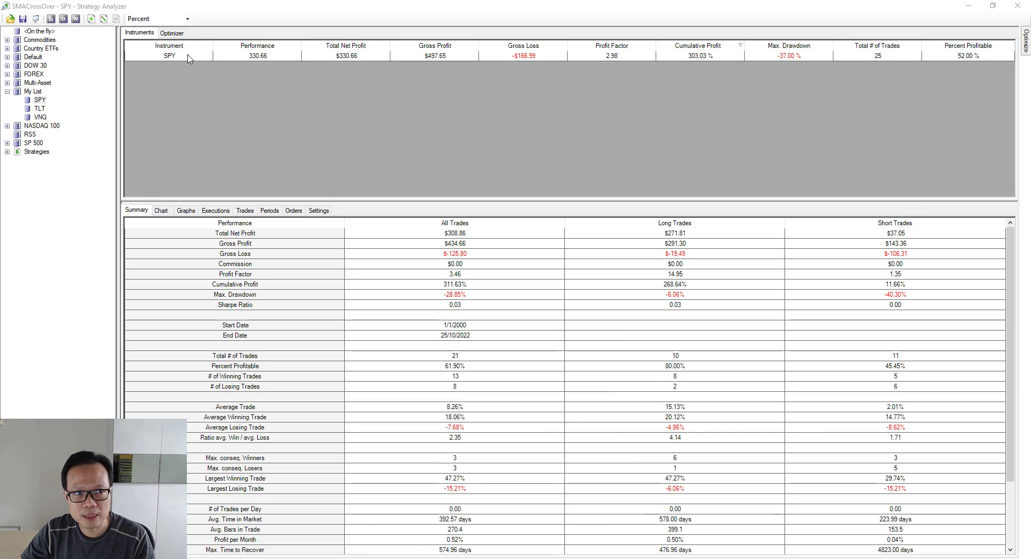
Show the optimizer's parameter combinations sorted by cumulative profit from highest to lowest and select the best one.
click(172, 34)
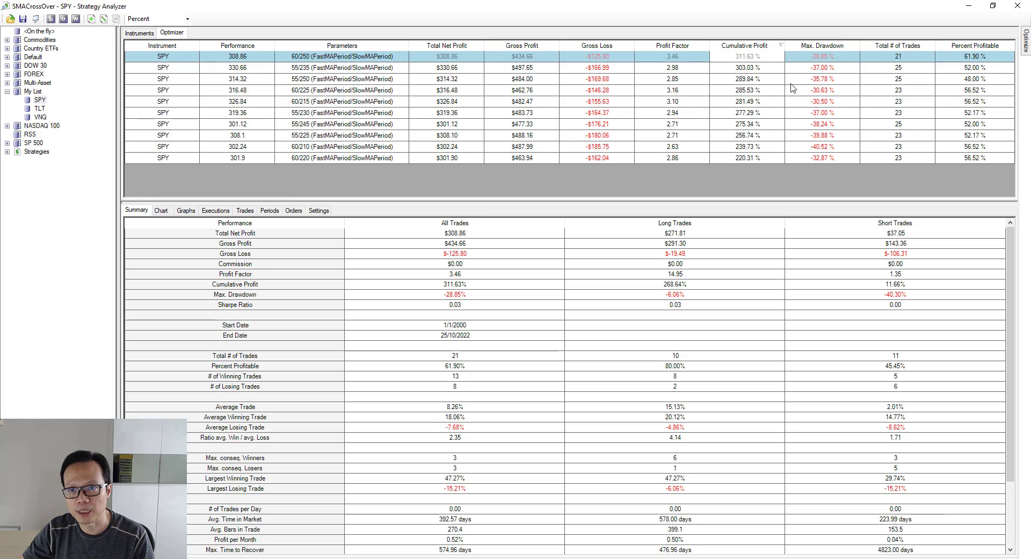
click(746, 48)
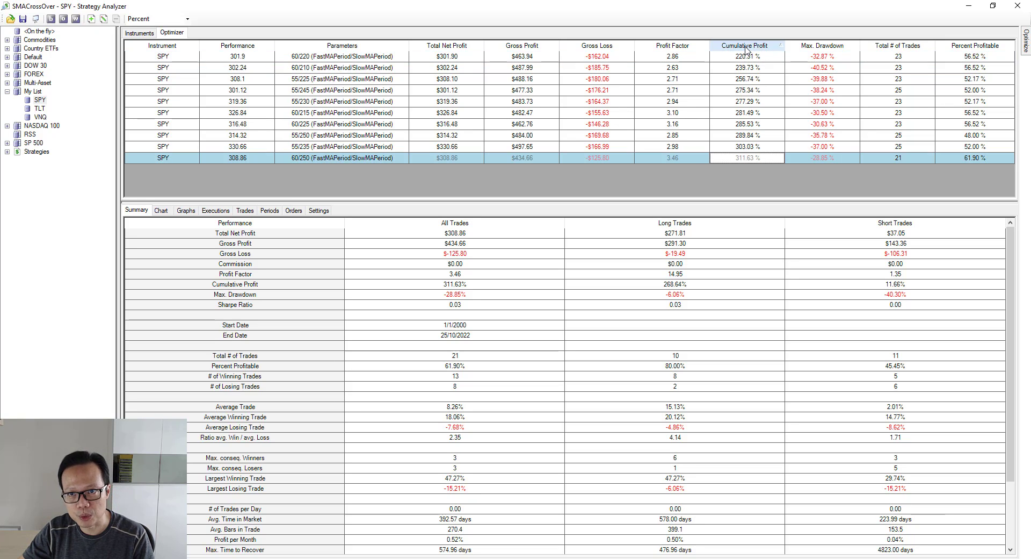
click(746, 49)
click(751, 57)
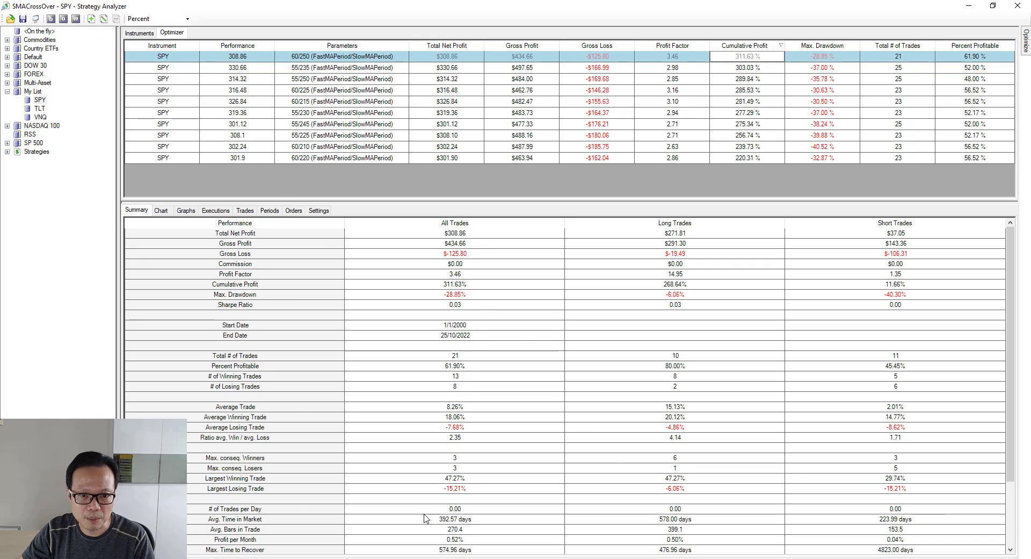
Review the chart, graphs, executions and individual trades of the selected 60/250 parameter combination.
click(162, 213)
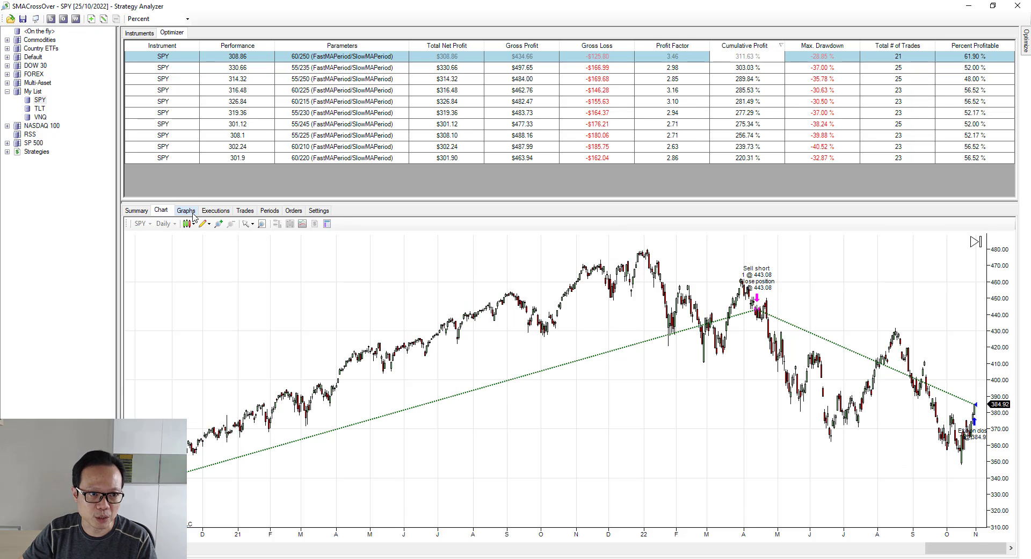
click(186, 213)
click(222, 212)
click(251, 212)
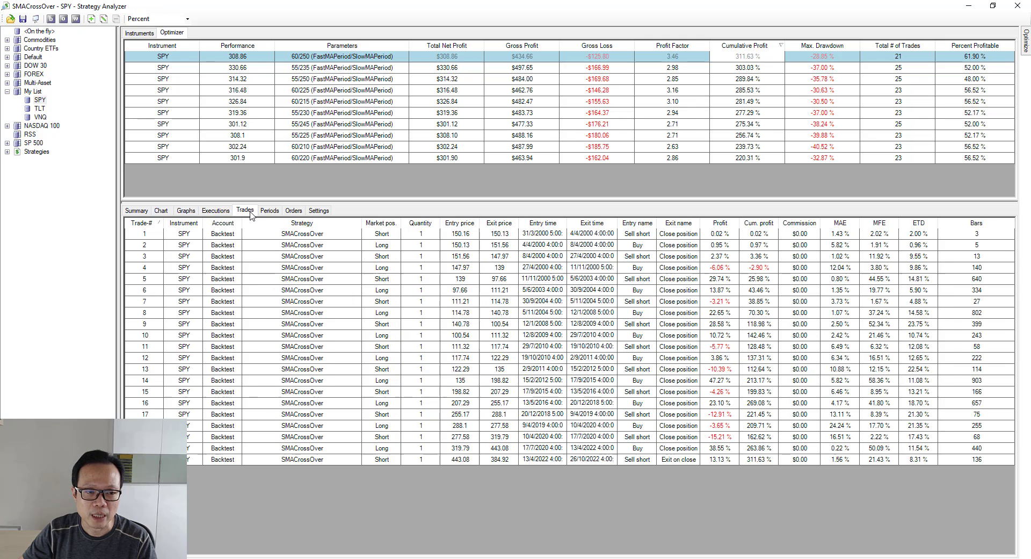